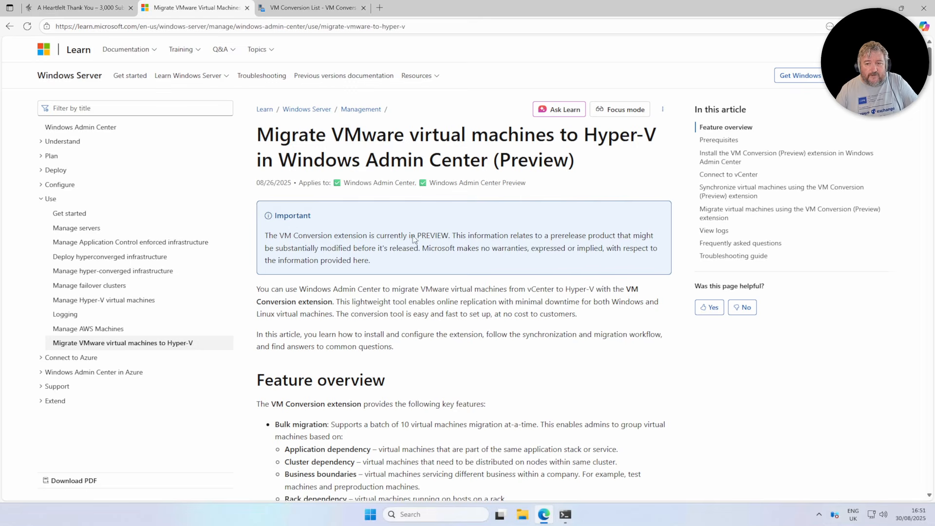
Step: Review the article's feature overview and the Windows Admin Center Gateway prerequisites for migrating VMware virtual machines to Hyper-V
scroll(437, 287, "down", 5)
scroll(437, 287, "down", 3)
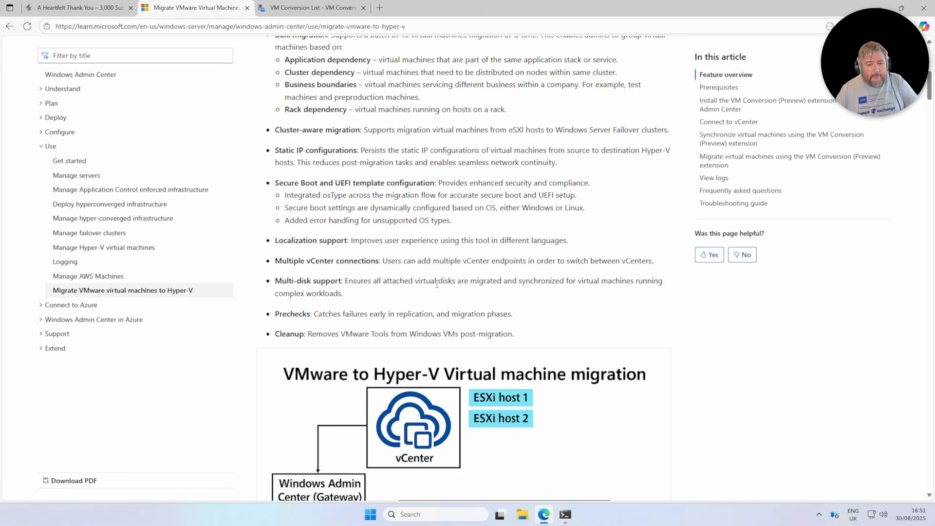
scroll(437, 284, "down", 12)
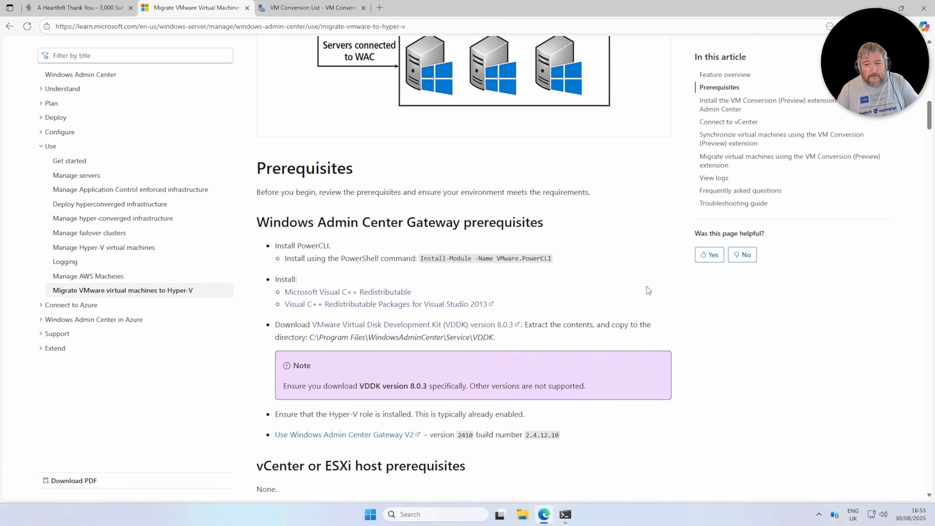
scroll(648, 290, "up", 9)
scroll(649, 290, "up", 5)
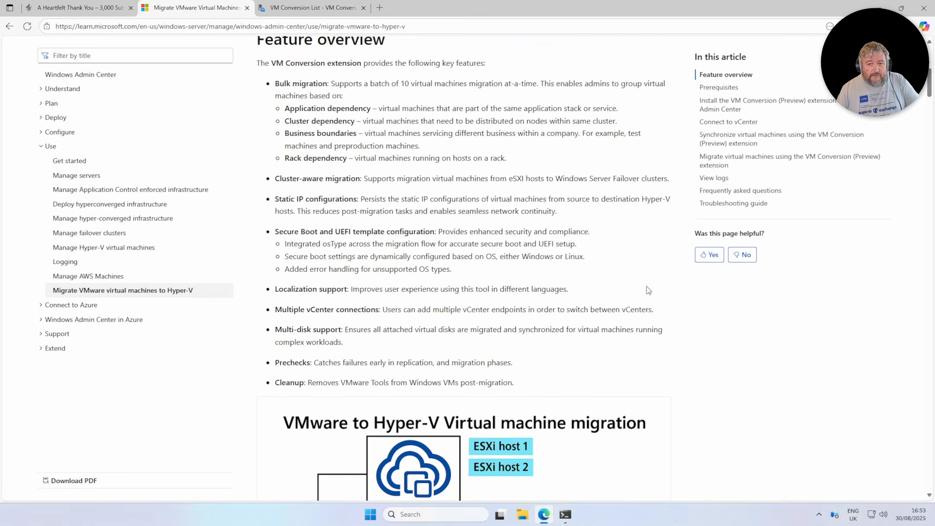
scroll(649, 291, "down", 8)
scroll(648, 290, "down", 7)
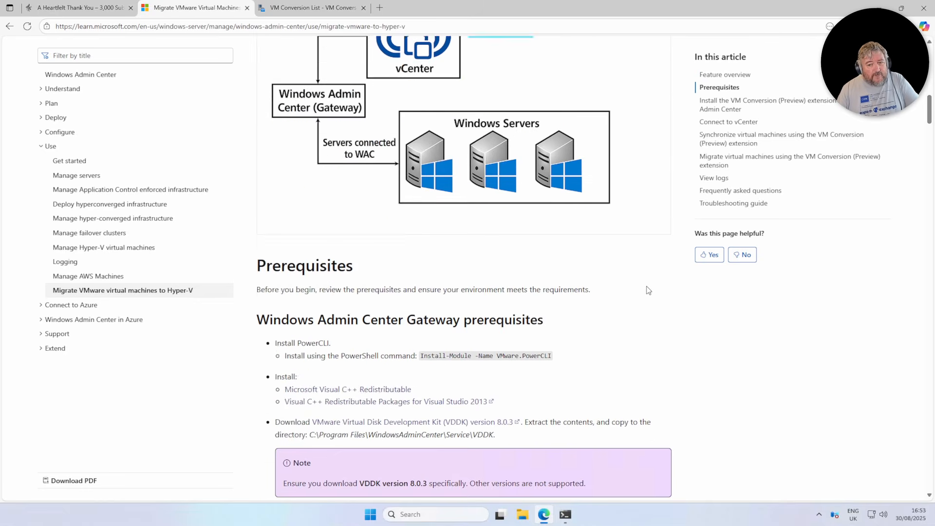
scroll(648, 291, "down", 2)
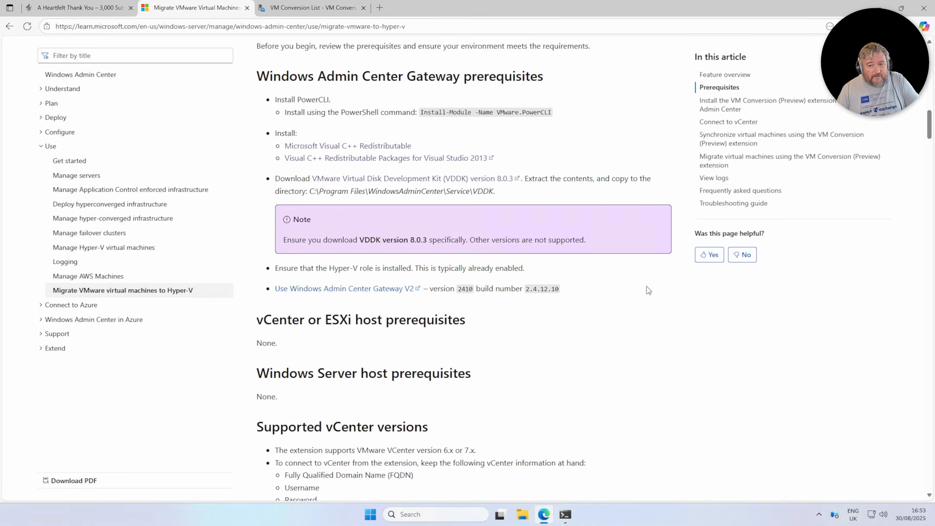
scroll(648, 290, "up", 2)
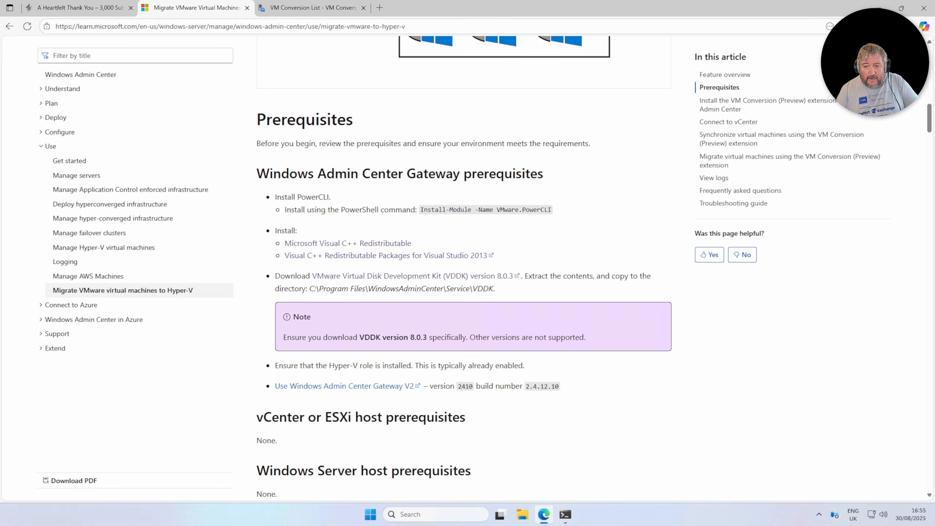
Step: Check the v8.0 downloads on the linked VMware Virtual Disk Development Kit page, and return to the migration article
left_click(475, 276)
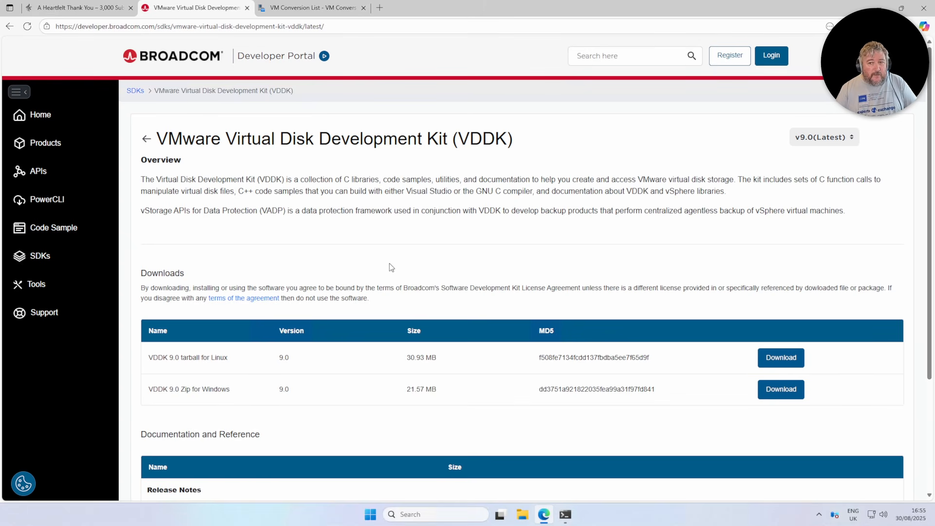
scroll(394, 282, "down", 3)
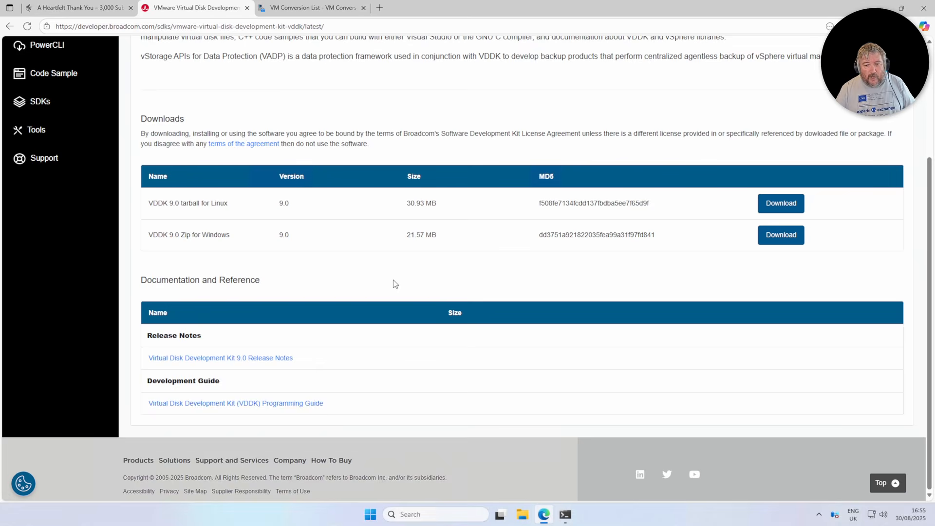
scroll(395, 284, "up", 3)
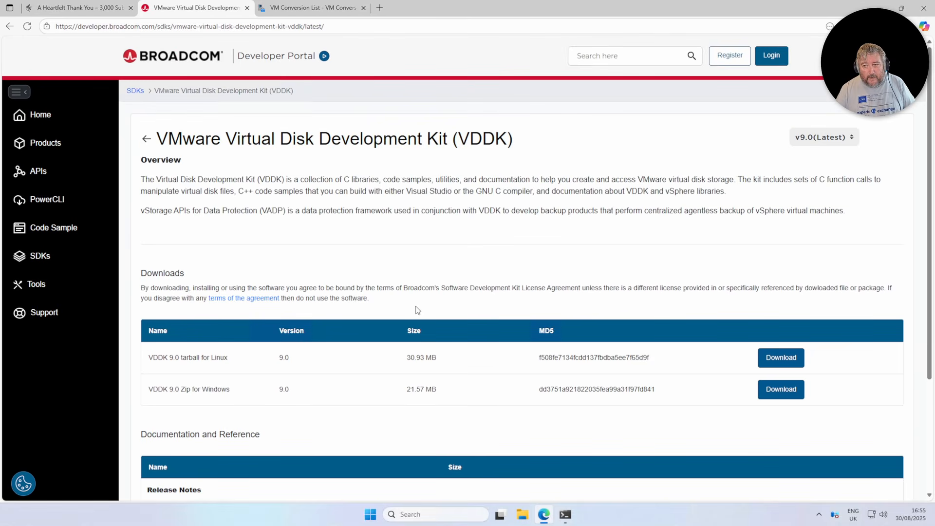
left_click(823, 144)
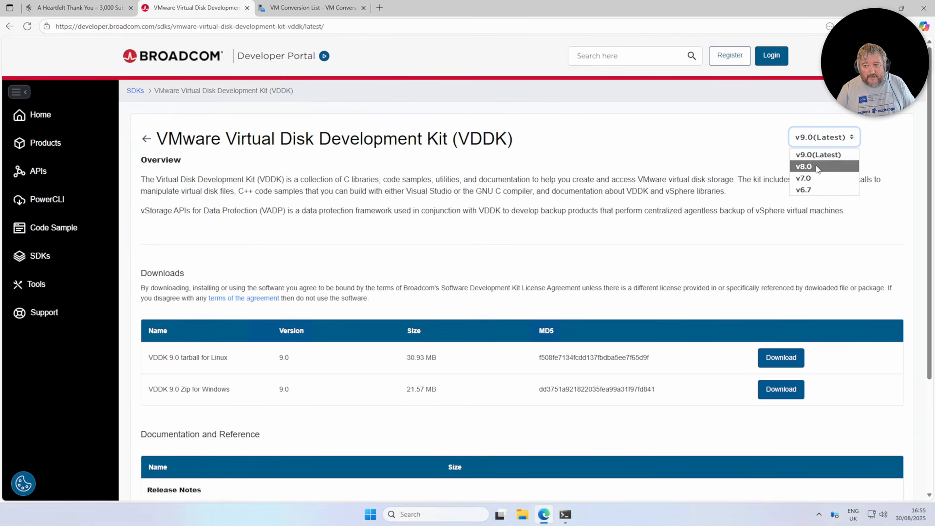
left_click(818, 167)
scroll(773, 341, "down", 5)
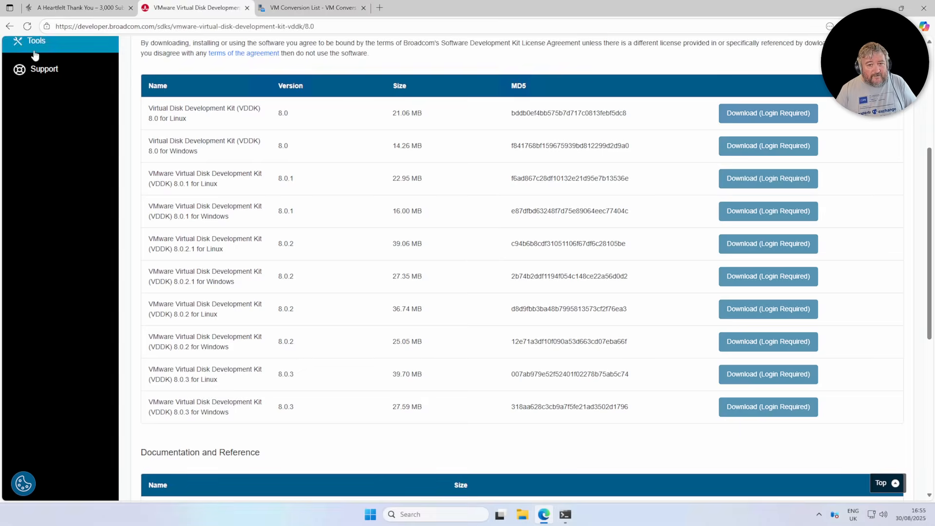
left_click(9, 27)
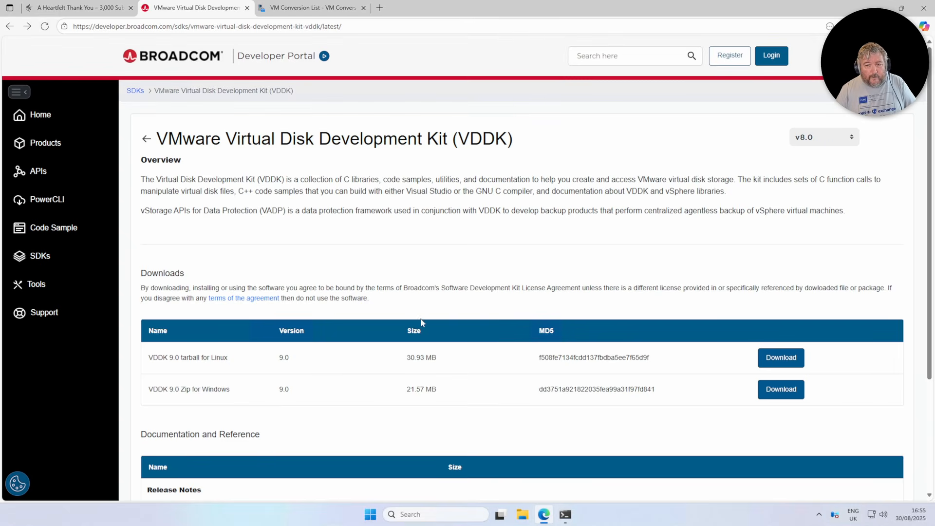
left_click(9, 27)
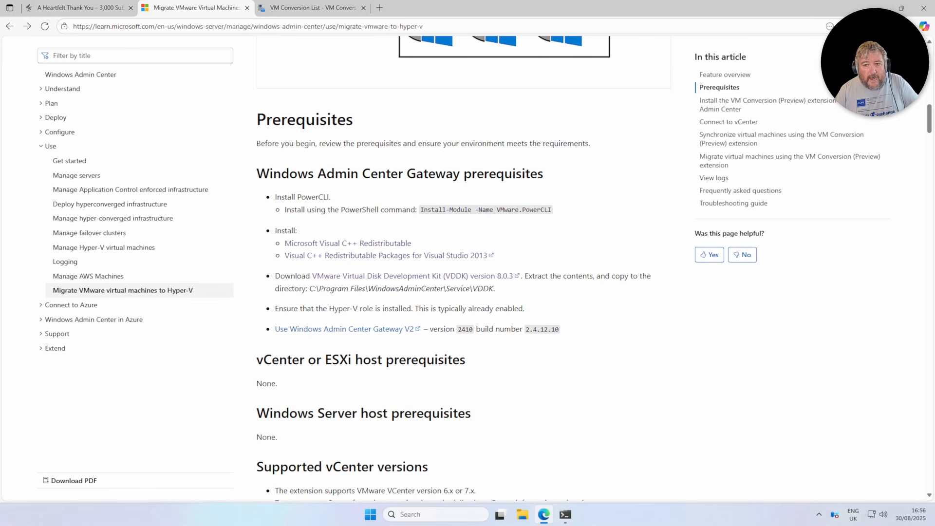
Step: Close the existing VM Conversion page and the PowerShell window, with the browser minimized to show the desktop
left_click(313, 12)
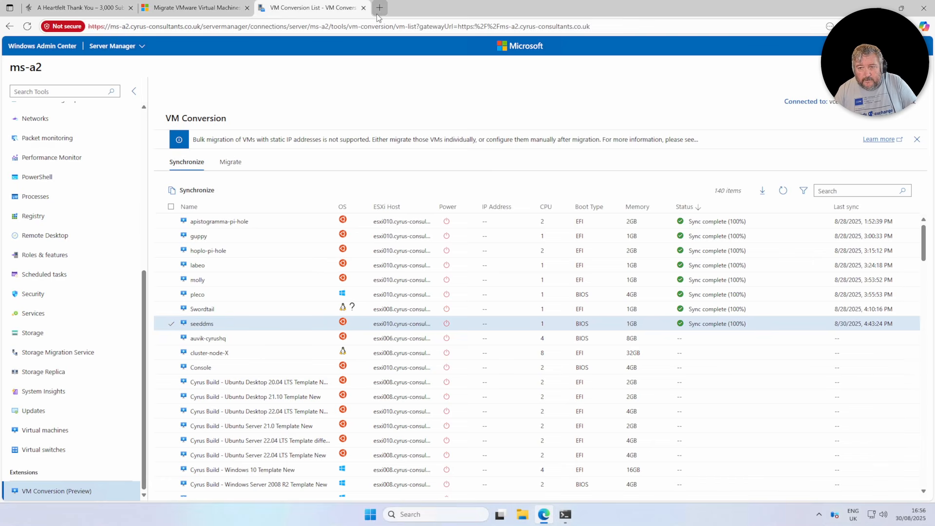
left_click(363, 8)
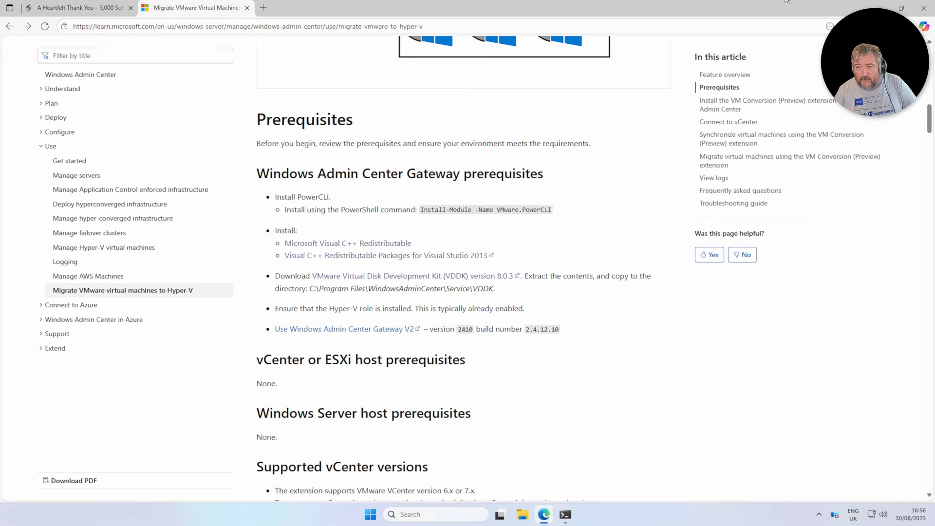
left_click(878, 8)
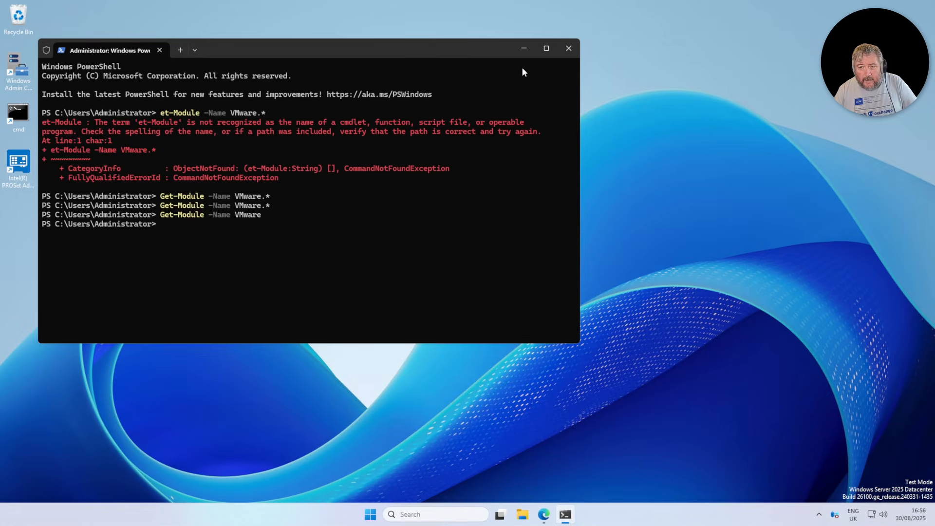
left_click(568, 48)
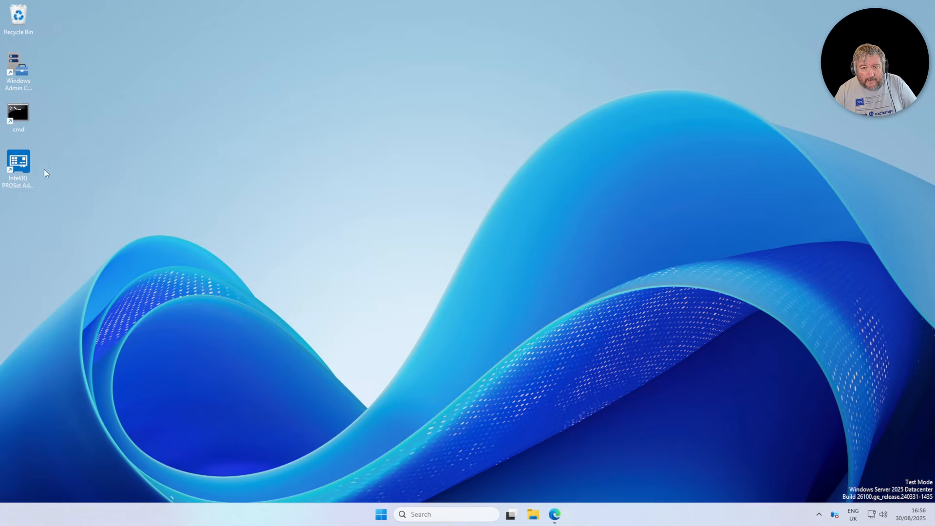
Step: Switch to a new Windows Admin Center session and open the VM Conversion (Preview) extension for the ms-a2 gateway server
double_click(22, 80)
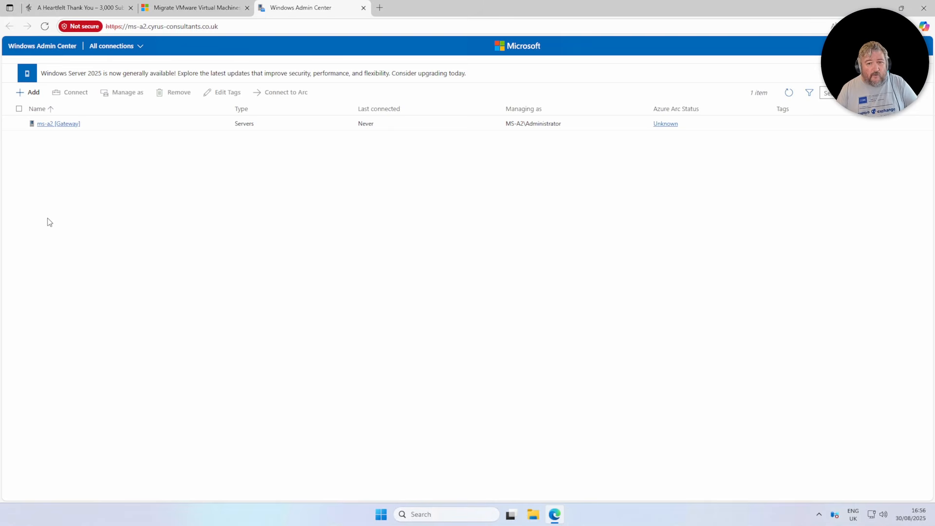
left_click(53, 130)
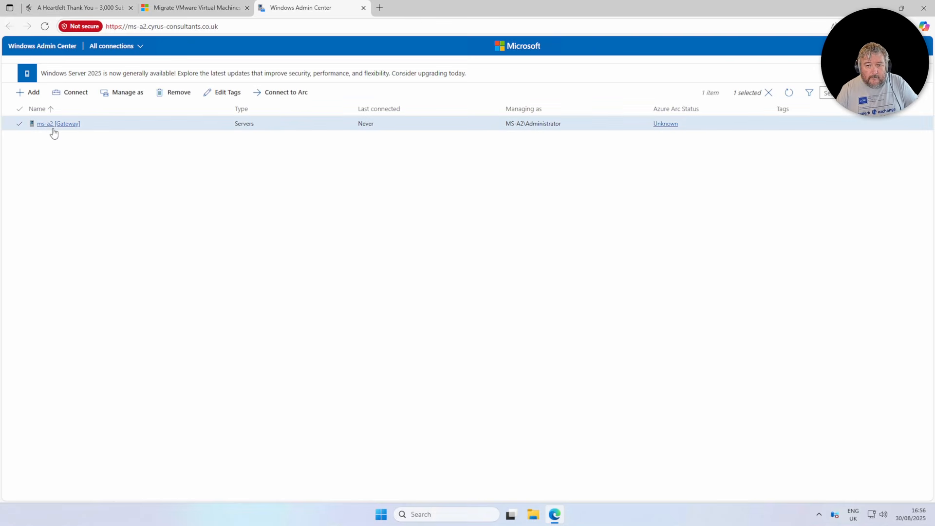
left_click(55, 124)
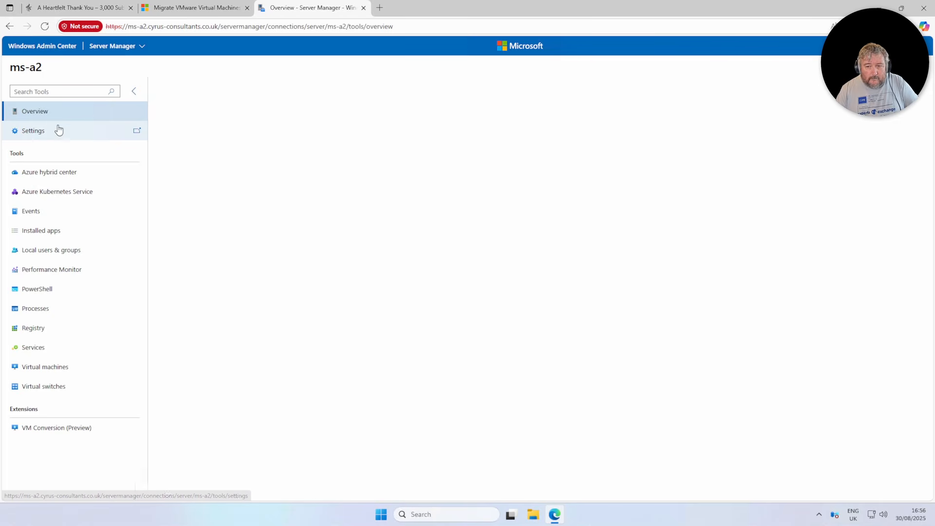
scroll(79, 406, "down", 5)
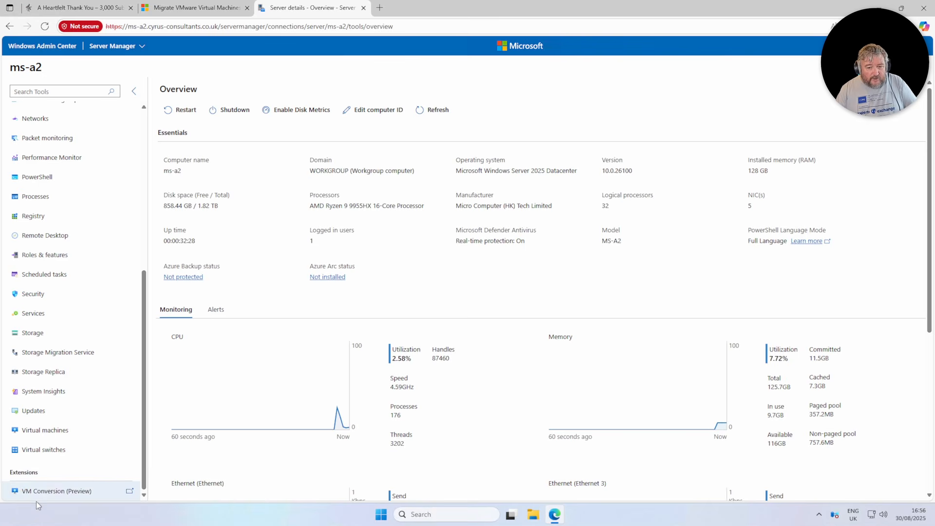
left_click(68, 493)
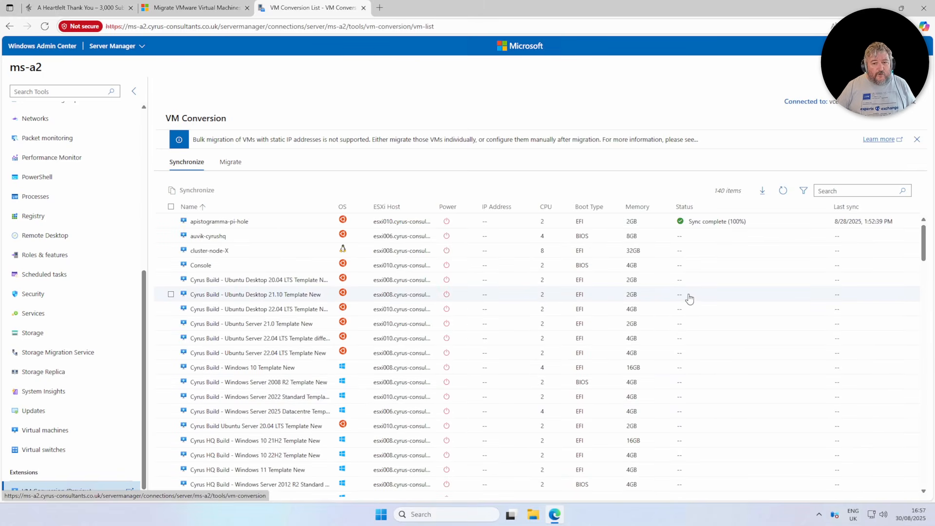
Step: Look through the list of virtual machines available for synchronization and sort it by status in descending order
scroll(305, 356, "down", 8)
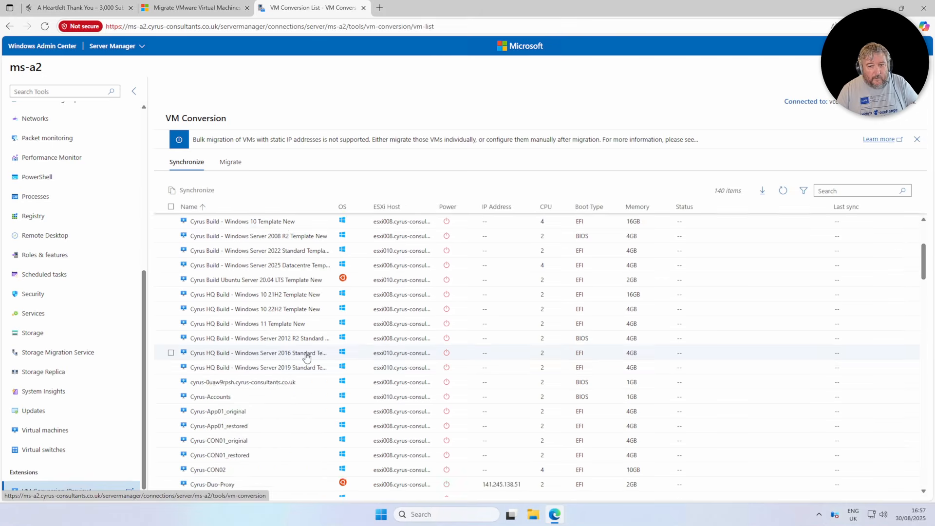
scroll(306, 358, "up", 8)
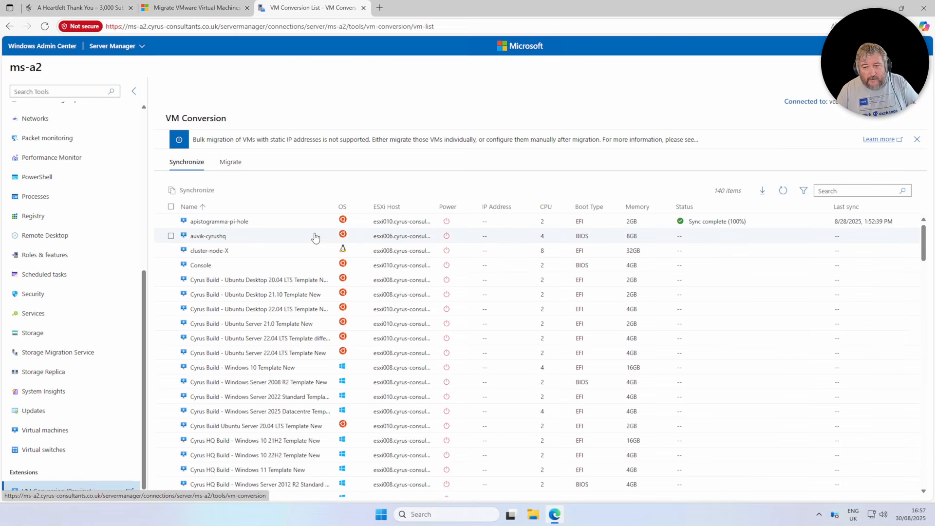
scroll(314, 236, "down", 10)
scroll(316, 237, "down", 20)
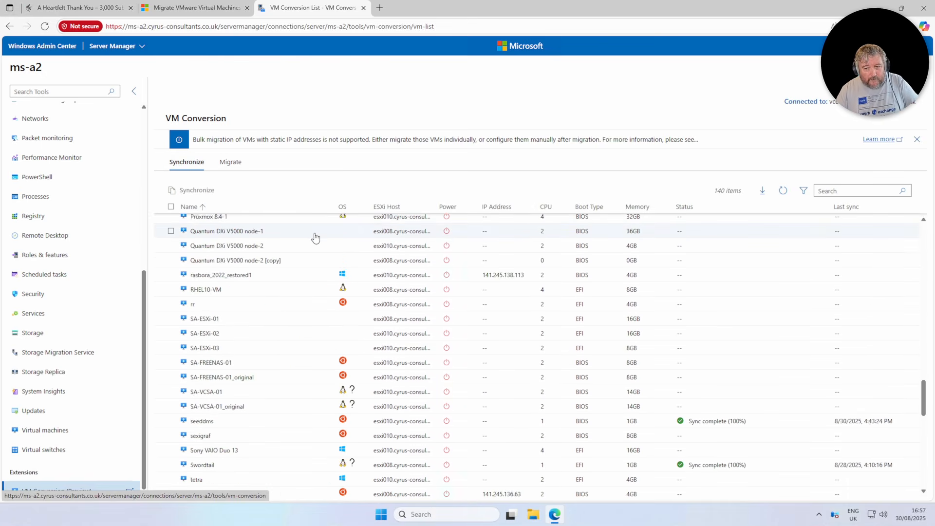
scroll(314, 237, "down", 3)
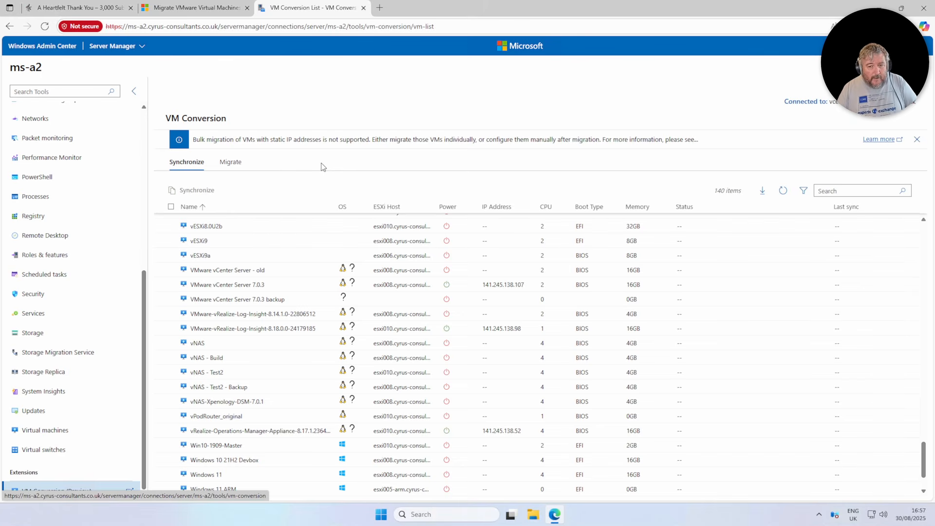
left_click(696, 210)
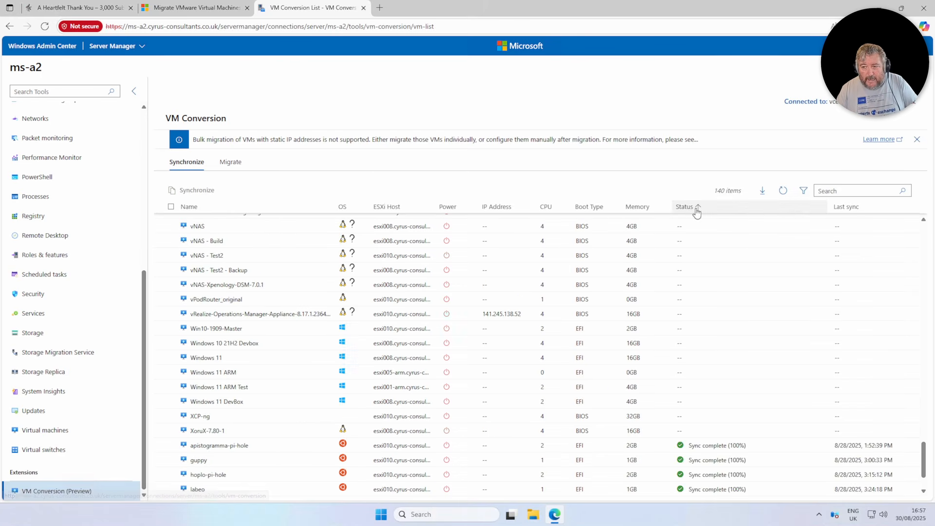
left_click(698, 208)
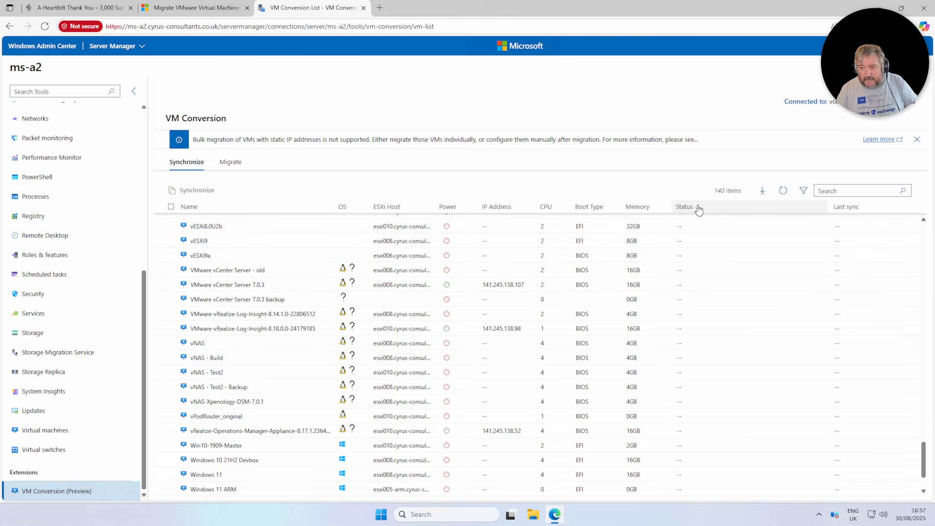
scroll(684, 271, "up", 20)
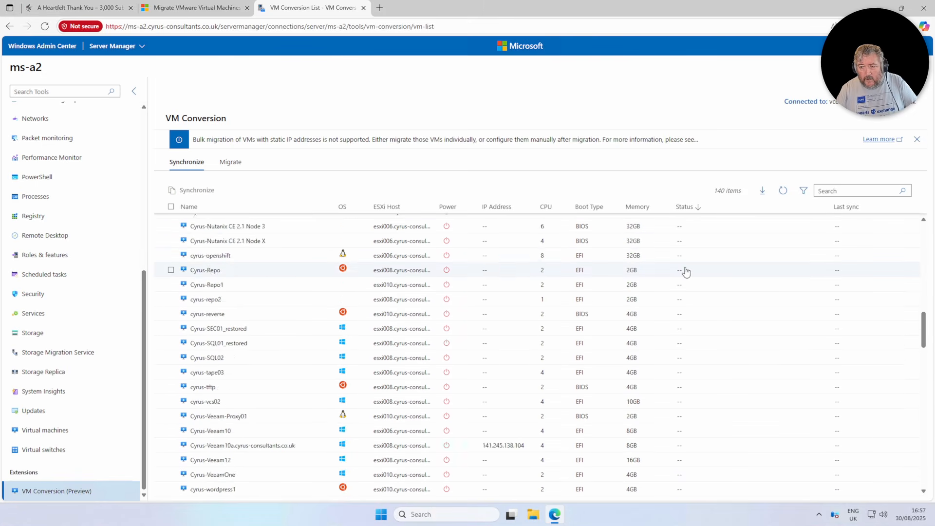
scroll(684, 271, "up", 15)
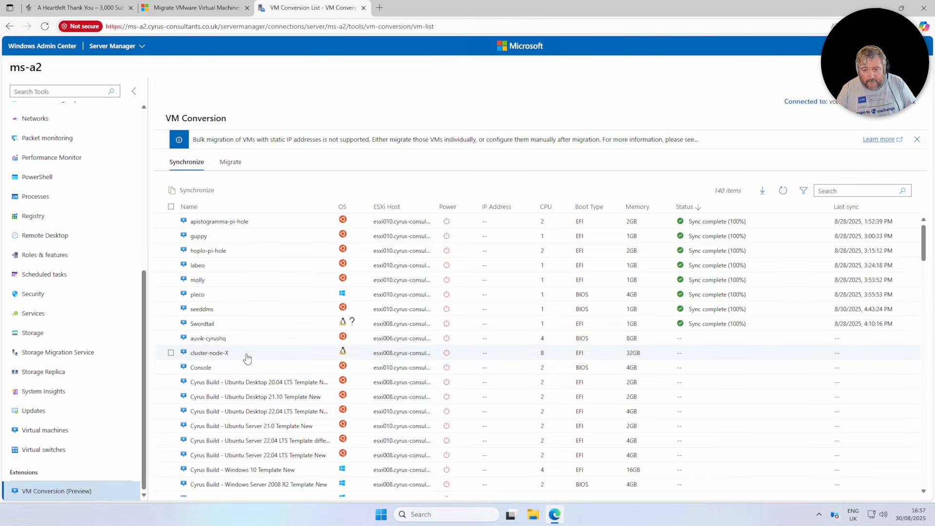
Step: Synchronize the cyrus-log virtual machine, storing its data in C:\ProgramData\Microsoft\Windows\Hyper-V
scroll(259, 368, "down", 3)
scroll(260, 370, "down", 4)
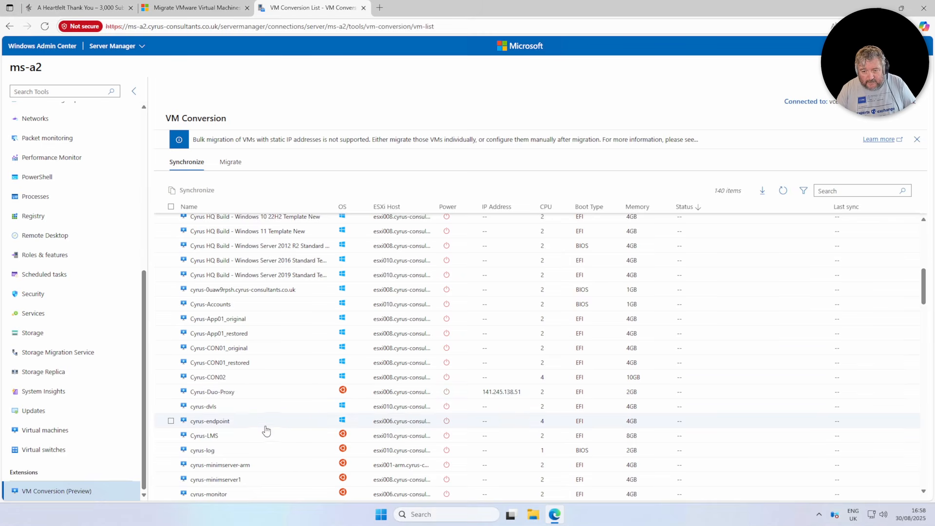
scroll(265, 429, "down", 1)
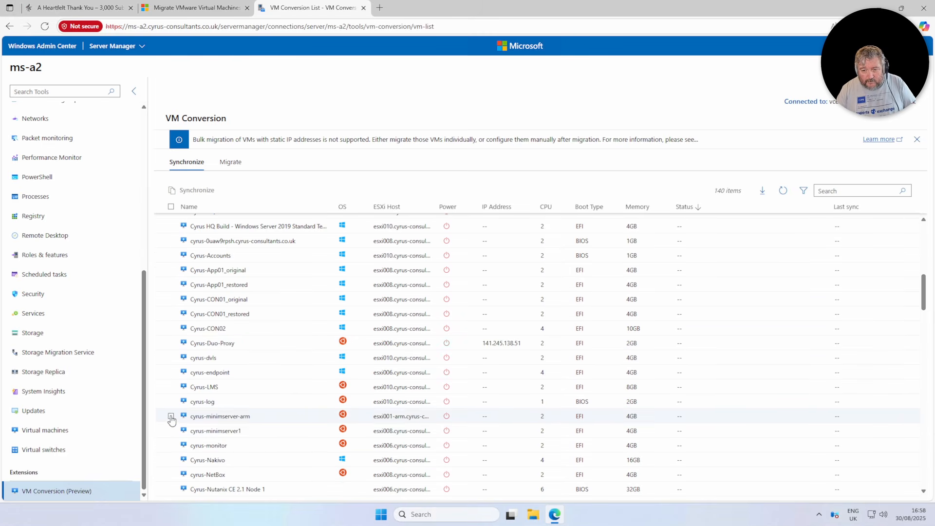
left_click(170, 404)
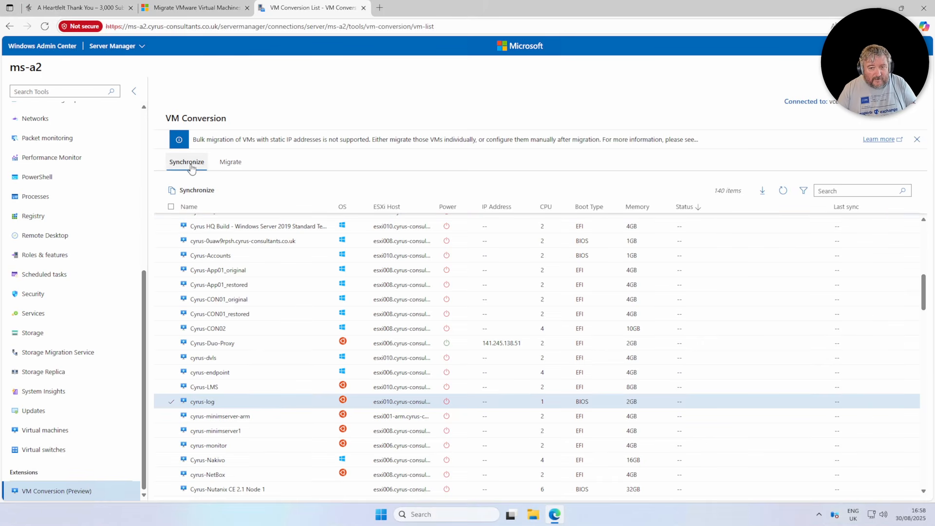
left_click(195, 195)
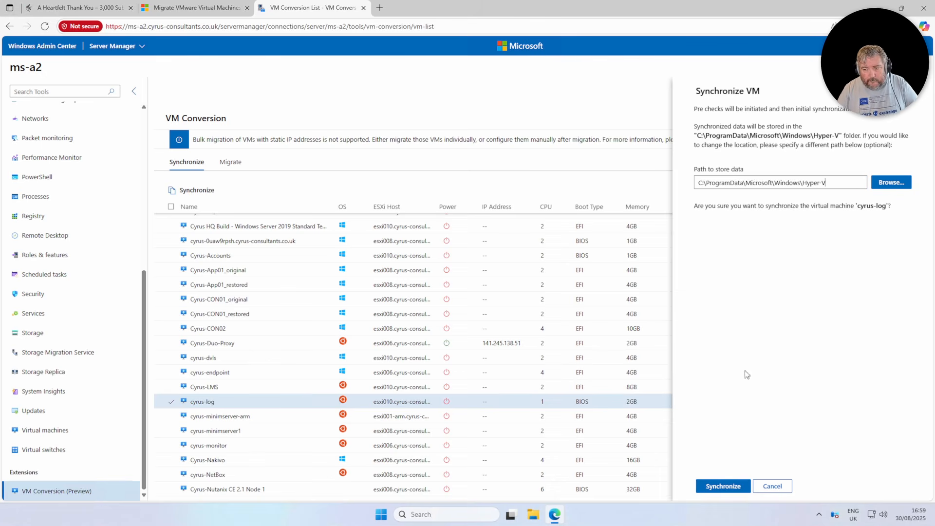
left_click(723, 487)
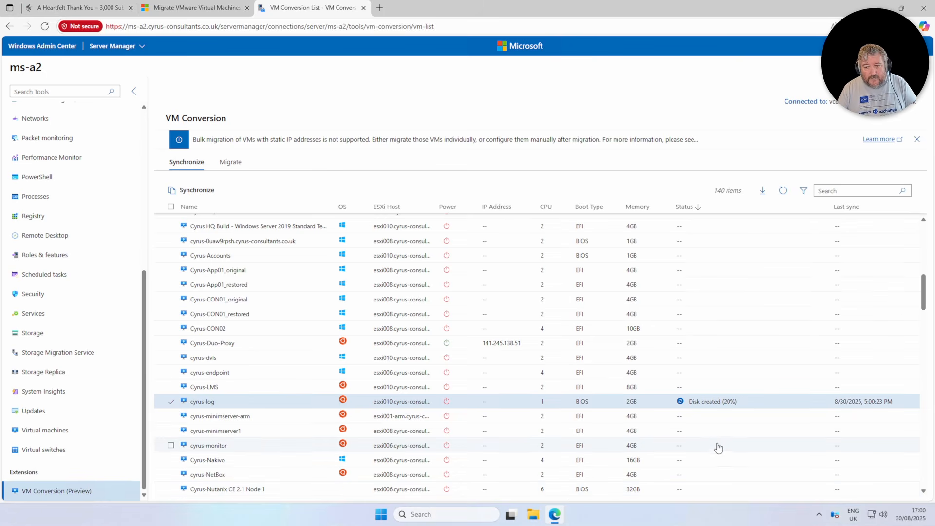
Step: Browse to C:\ProgramData\Microsoft\Windows\Hyper-V in File Explorer, examine the synchronized cyrus-log disk files, and minimize the window
left_click(534, 515)
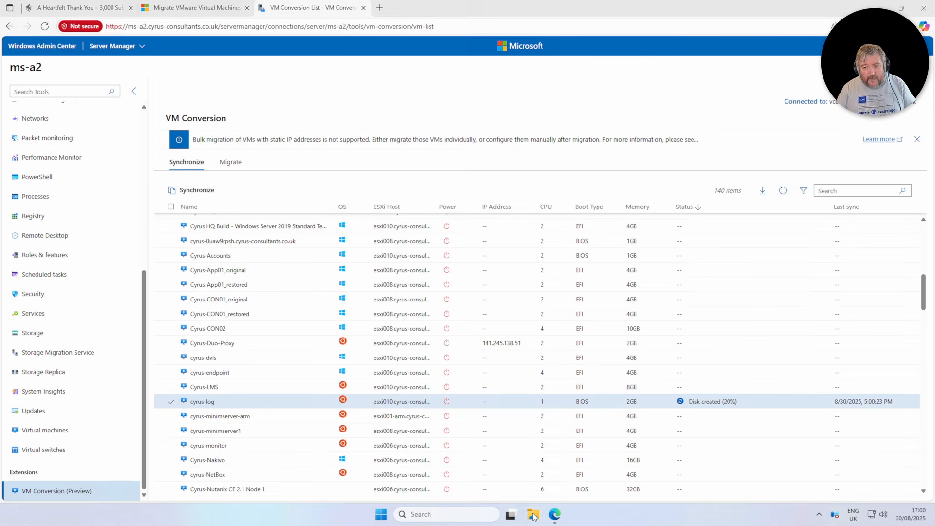
left_click(215, 391)
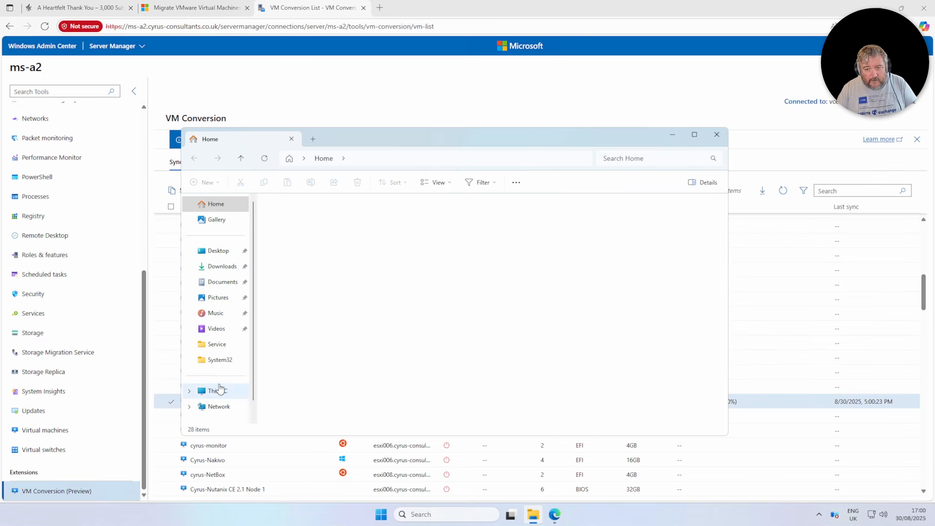
double_click(325, 229)
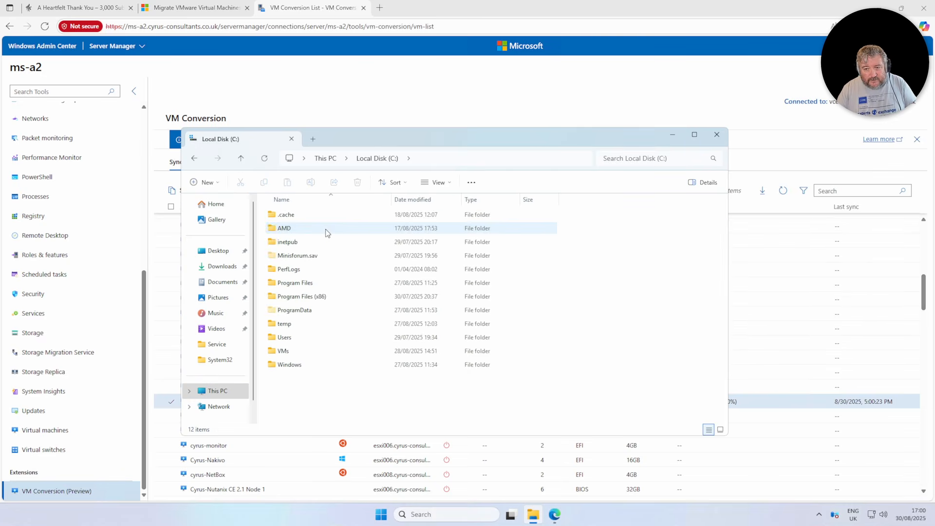
double_click(309, 310)
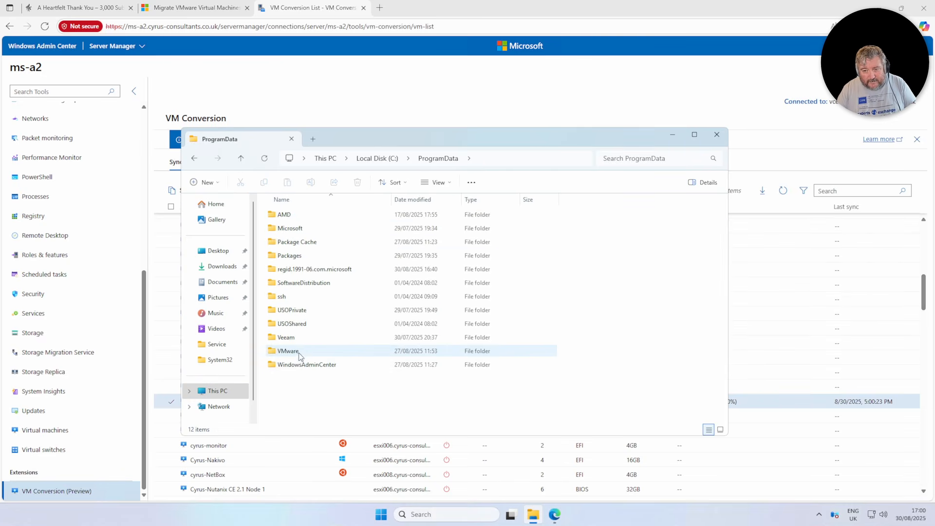
double_click(303, 228)
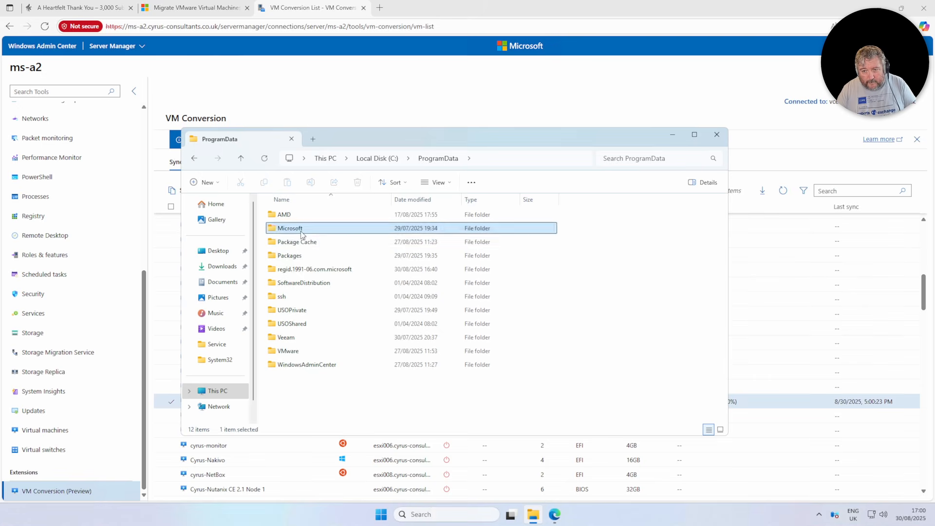
scroll(319, 375, "down", 5)
scroll(317, 375, "up", 3)
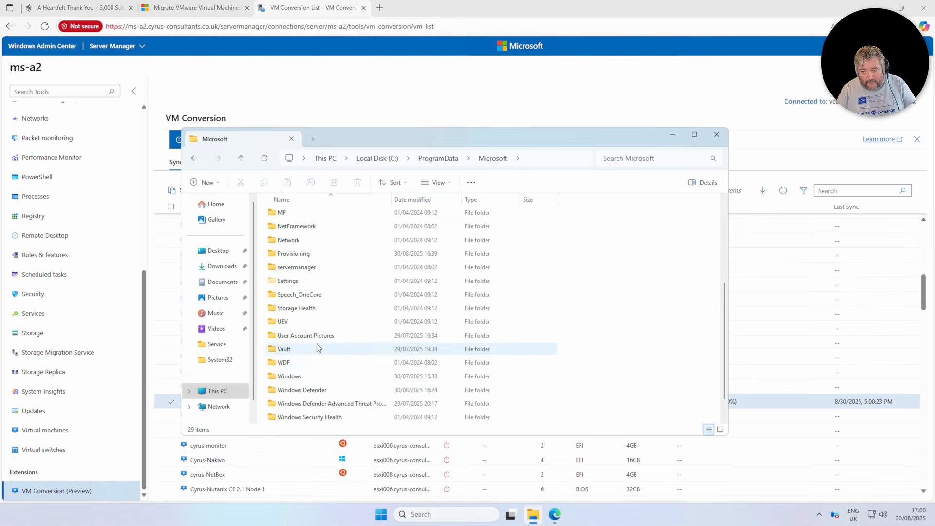
scroll(326, 370, "up", 2)
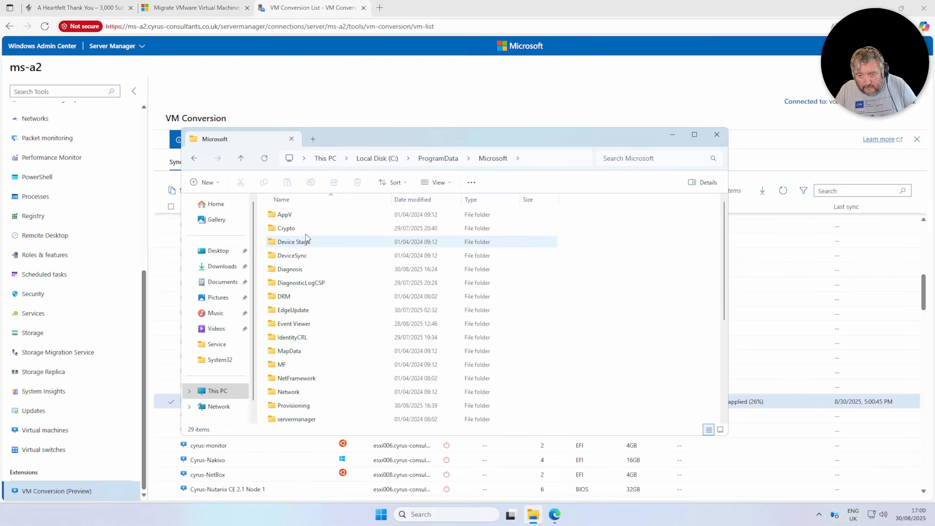
scroll(308, 359, "down", 2)
scroll(308, 359, "down", 3)
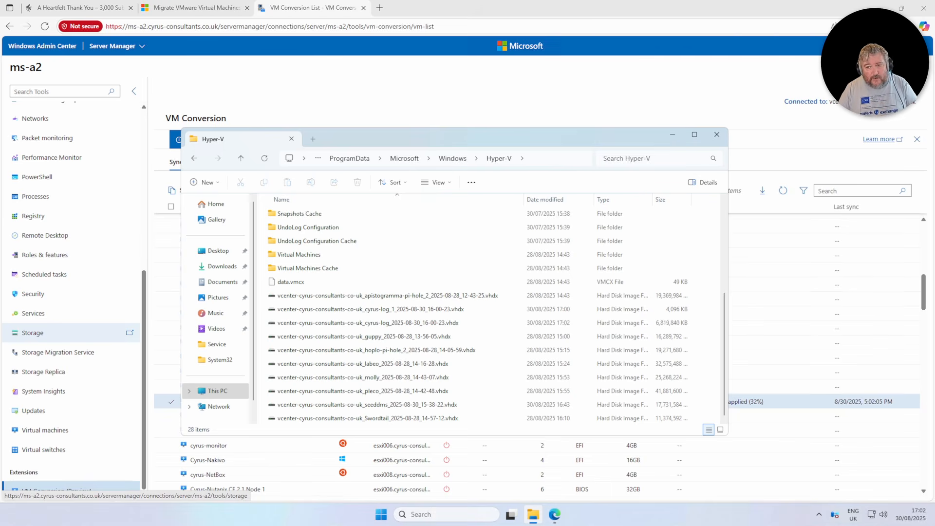
left_click(672, 135)
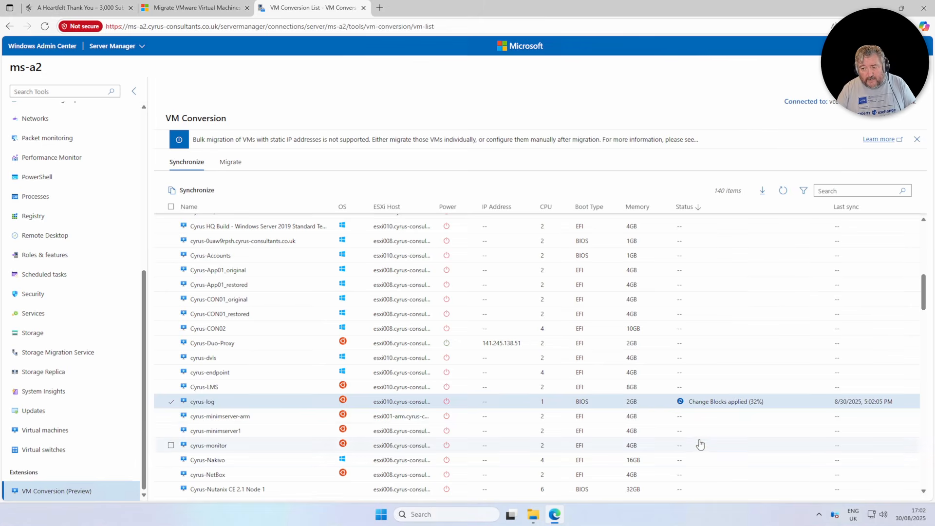
Step: Compare the synchronization status of cyrus-log with that of the other virtual machines in the list
scroll(615, 428, "up", 8)
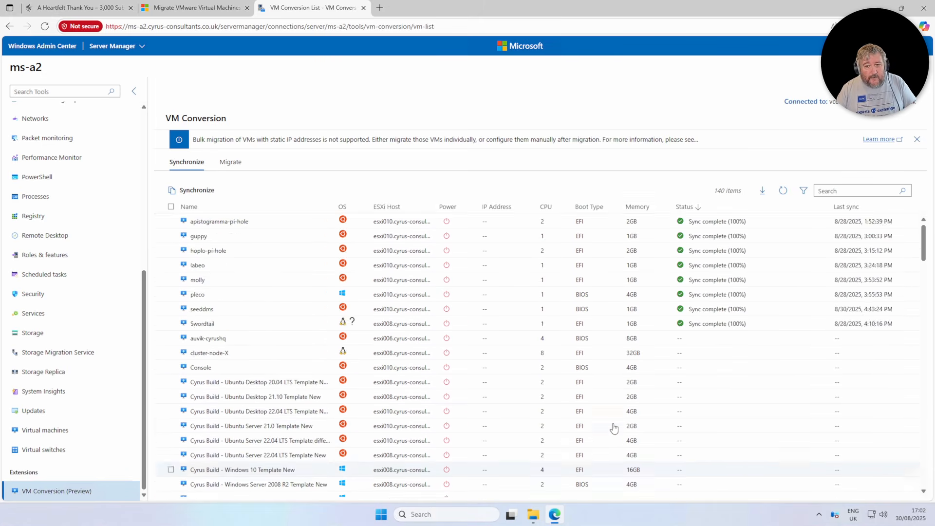
scroll(614, 428, "down", 4)
scroll(614, 427, "up", 4)
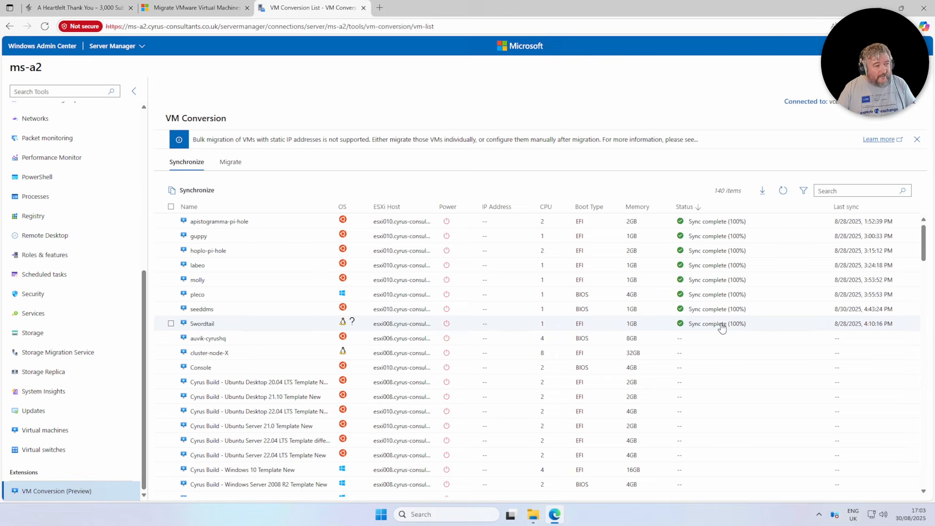
scroll(722, 328, "down", 10)
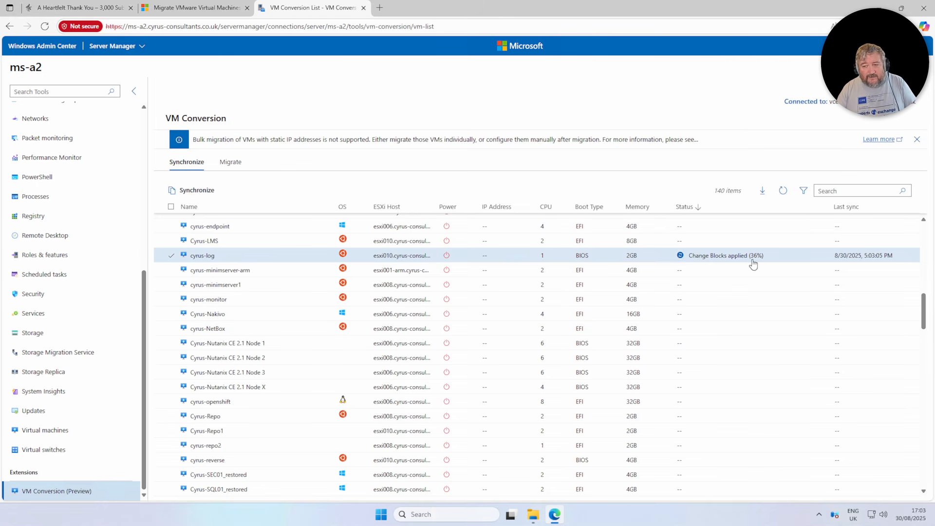
scroll(711, 327, "up", 10)
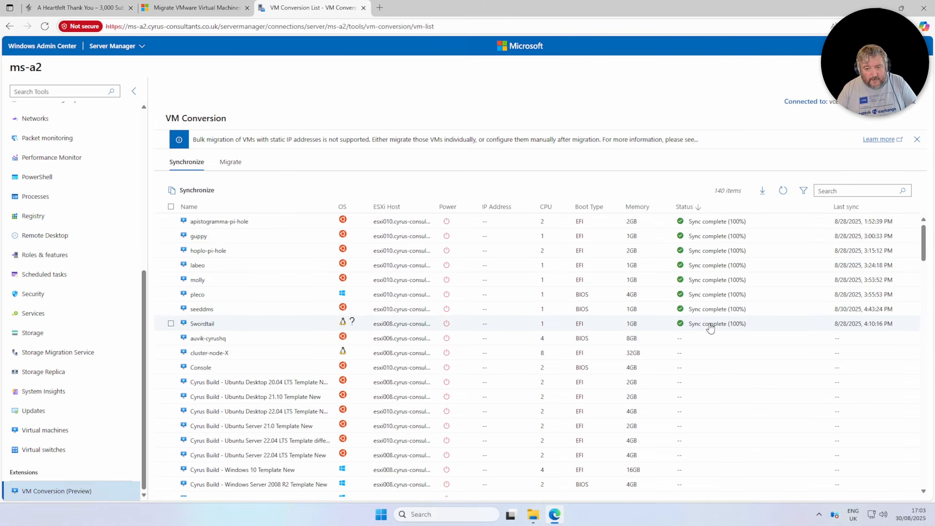
scroll(720, 365, "down", 10)
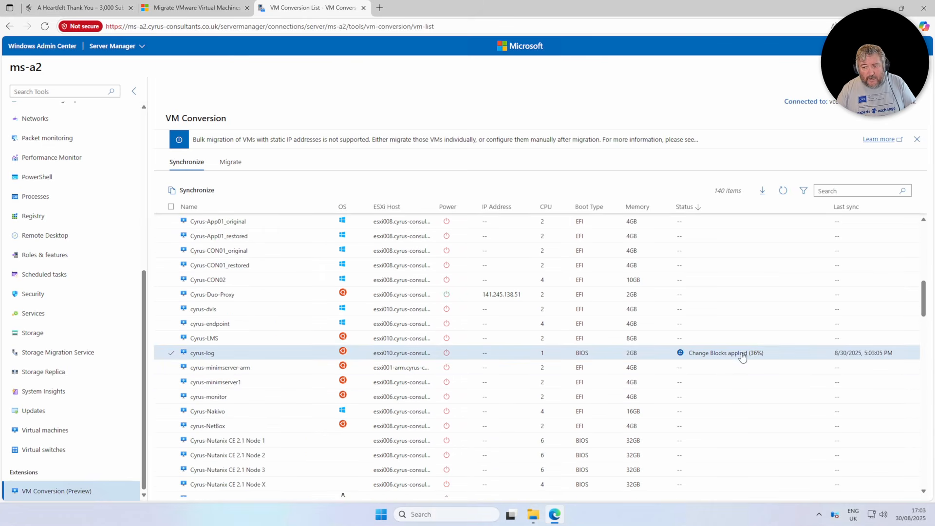
scroll(739, 367, "up", 10)
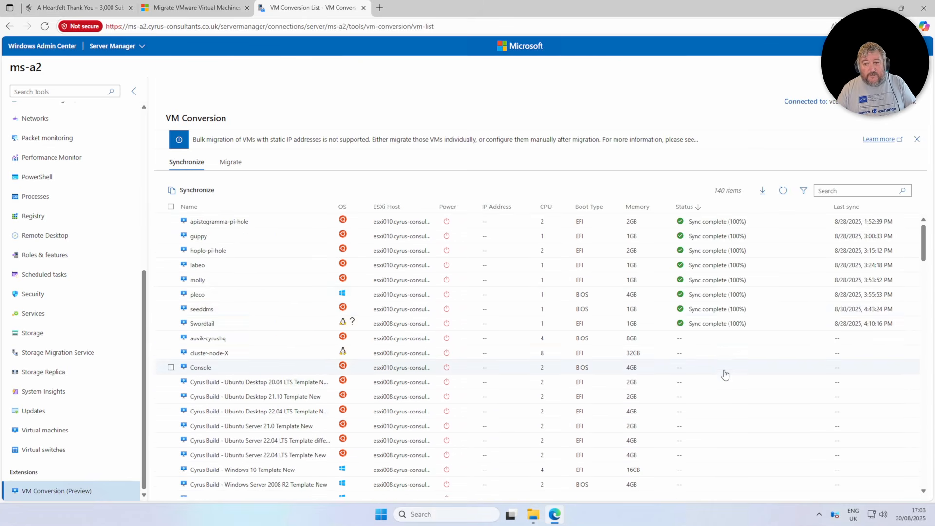
Step: Show the virtual machines available for migration, and open Hyper-V Manager in a maximized window
left_click(233, 167)
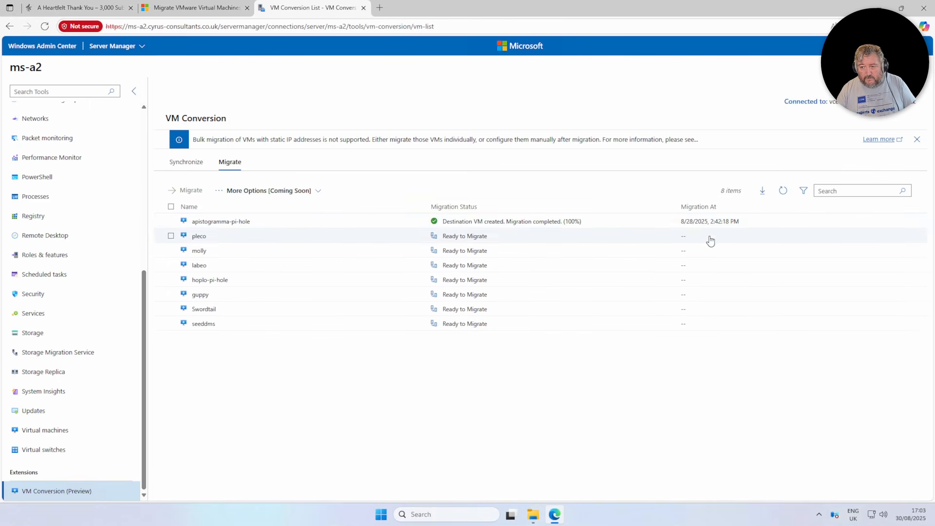
left_click(388, 517)
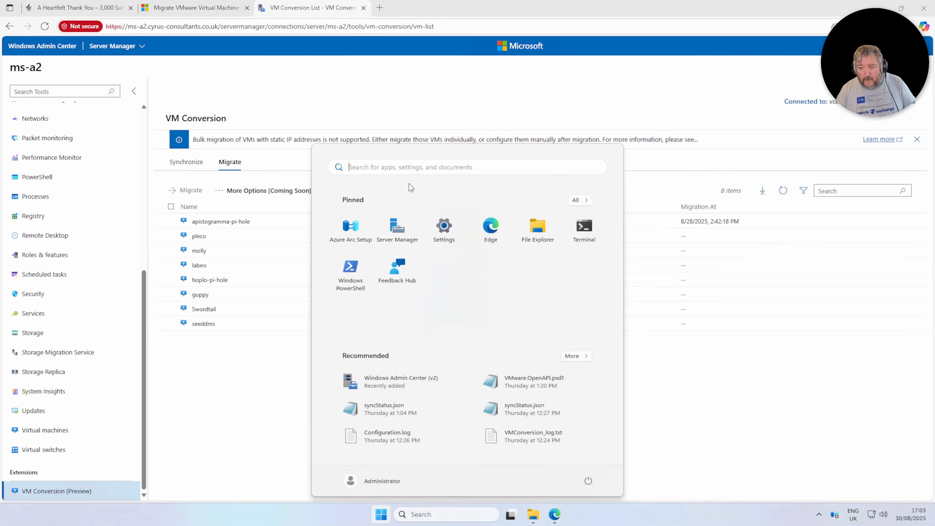
left_click(403, 166)
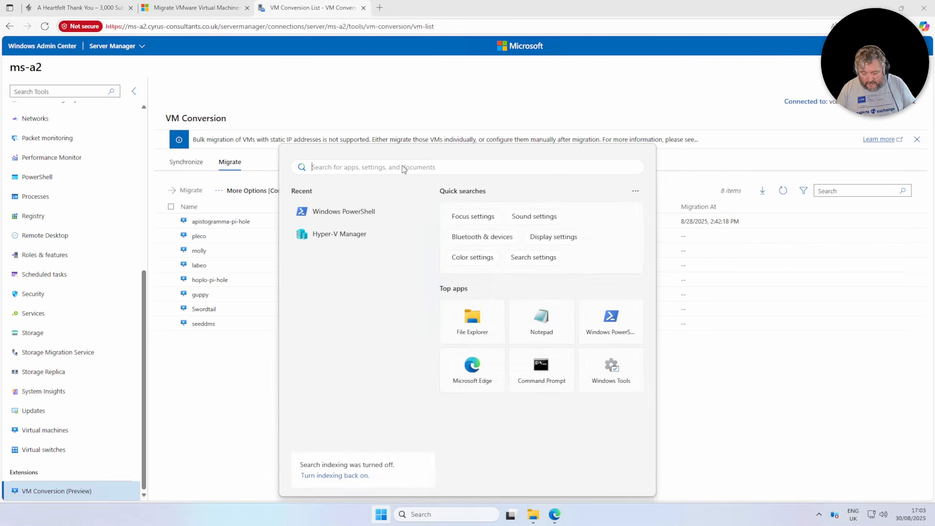
type("hyper")
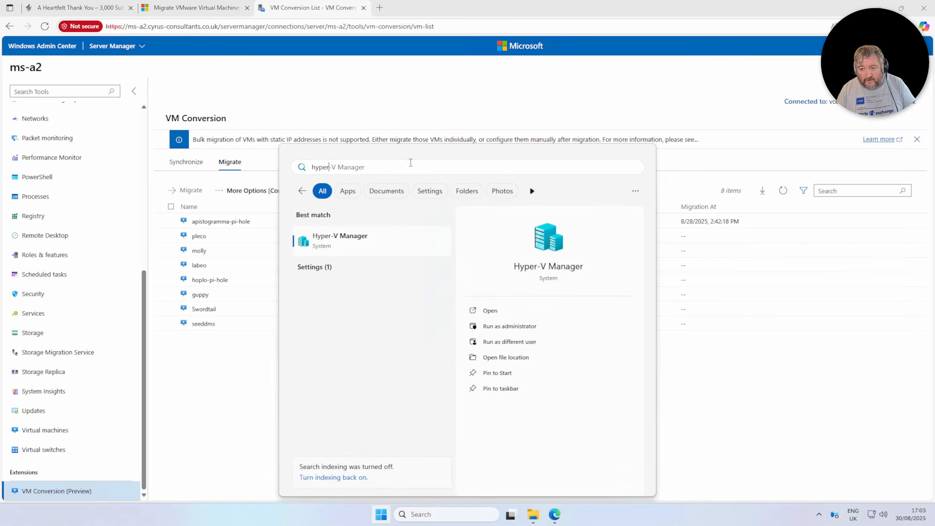
left_click(384, 240)
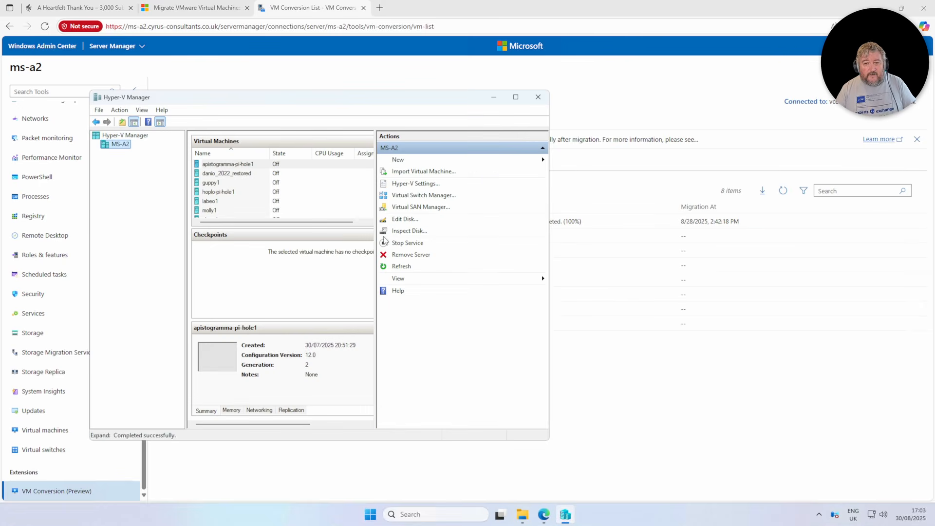
left_click(517, 97)
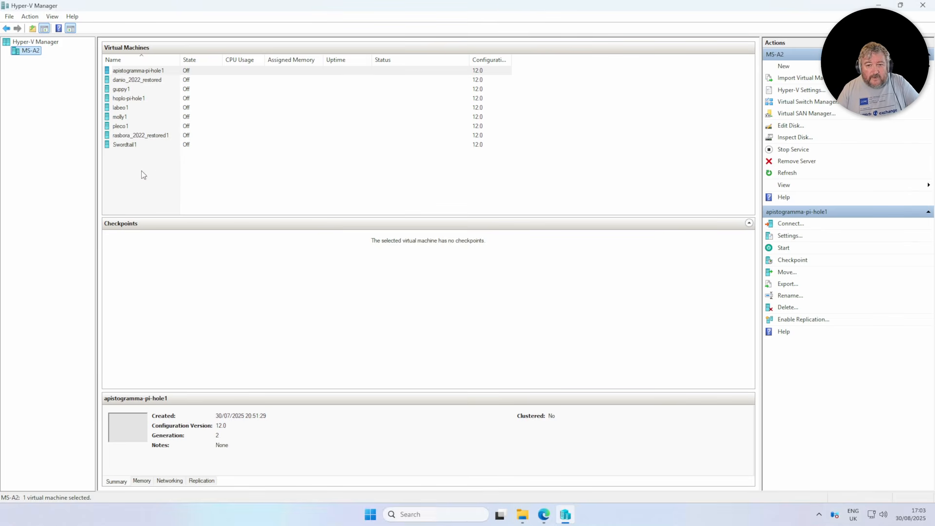
Step: Widen the Name column, review the existing virtual machines on MS-A2 from apistogramma-pi-hole1 to Swordtail1, and minimize Hyper-V Manager
left_click(183, 70)
left_click_drag(180, 59, 213, 61)
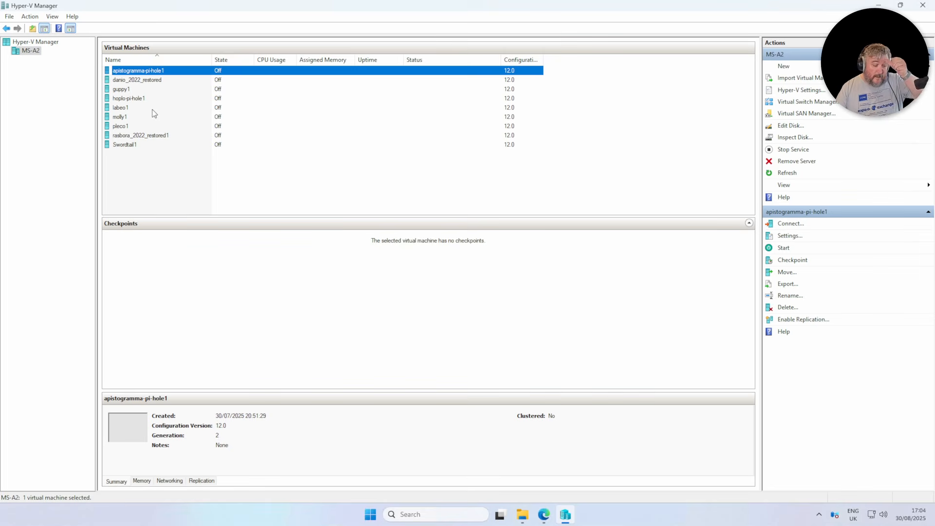
key("alt")
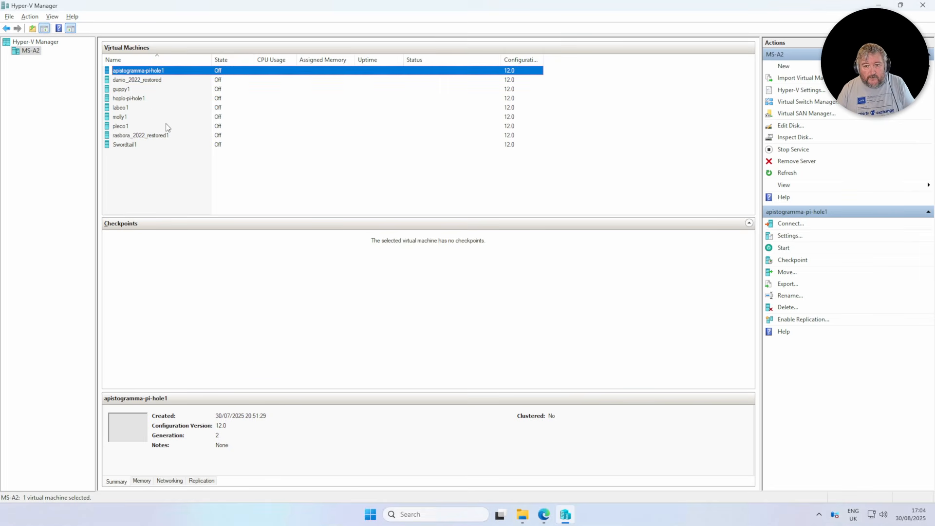
left_click(189, 149)
left_click(157, 71)
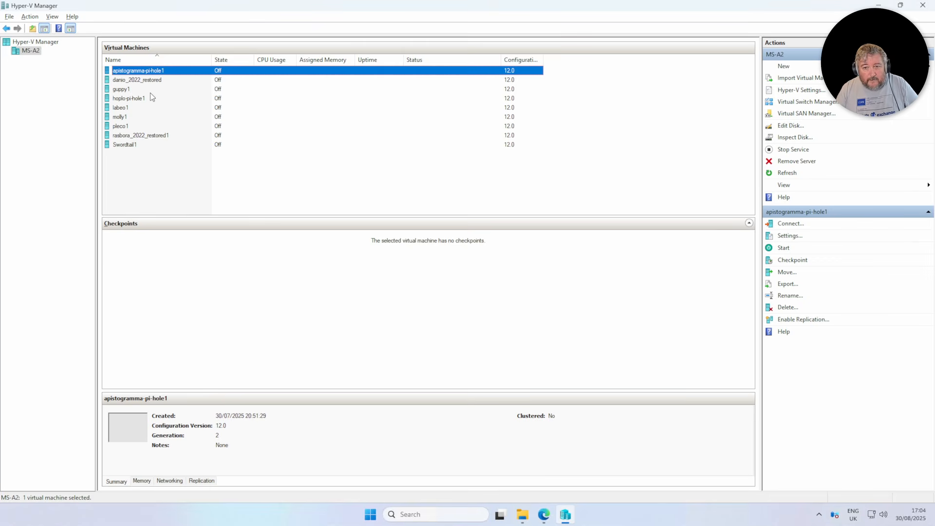
left_click(132, 150)
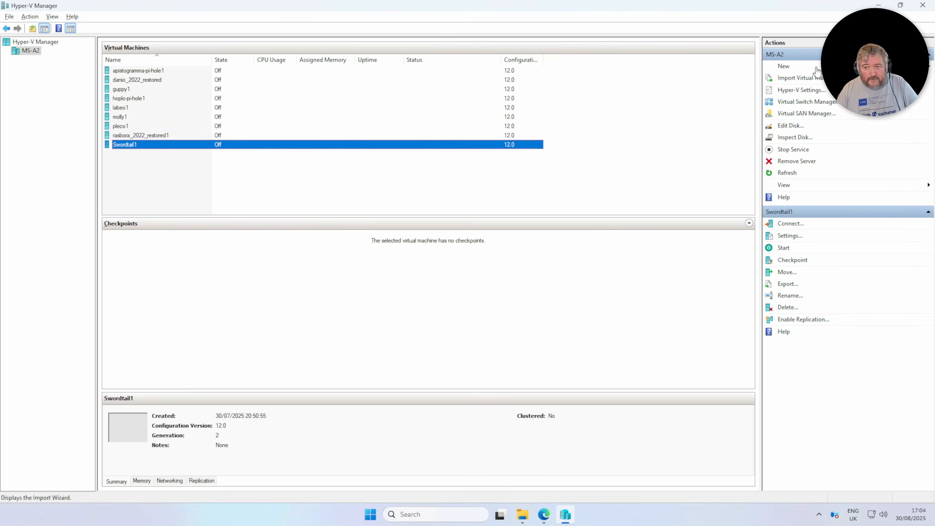
left_click(879, 6)
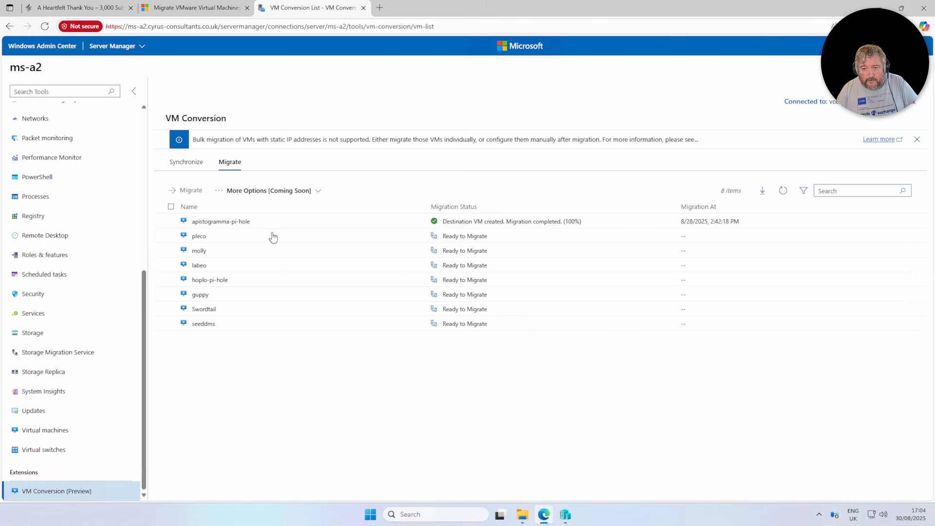
Step: Migrate the pleco virtual machine to Hyper-V with Uninstall VMware Tools left unselected
left_click(205, 239)
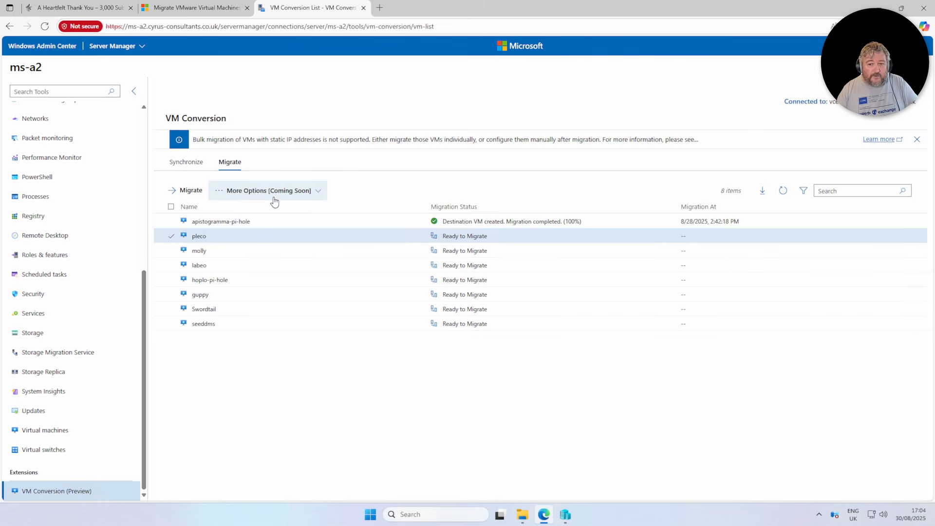
left_click(317, 196)
left_click(318, 197)
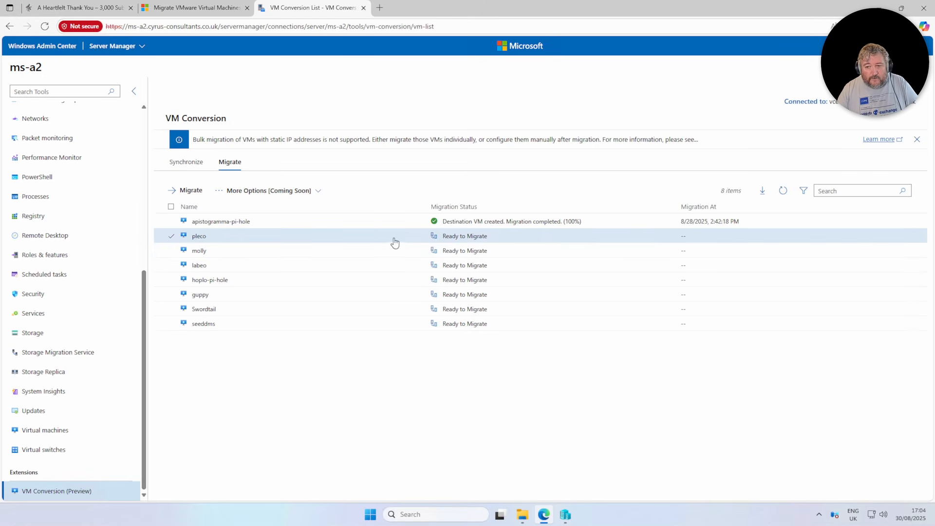
left_click(194, 193)
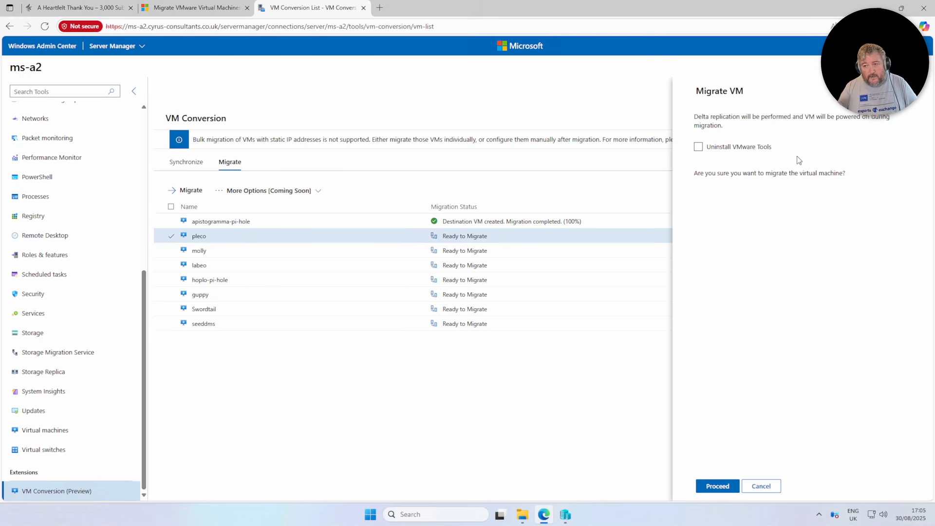
left_click(700, 148)
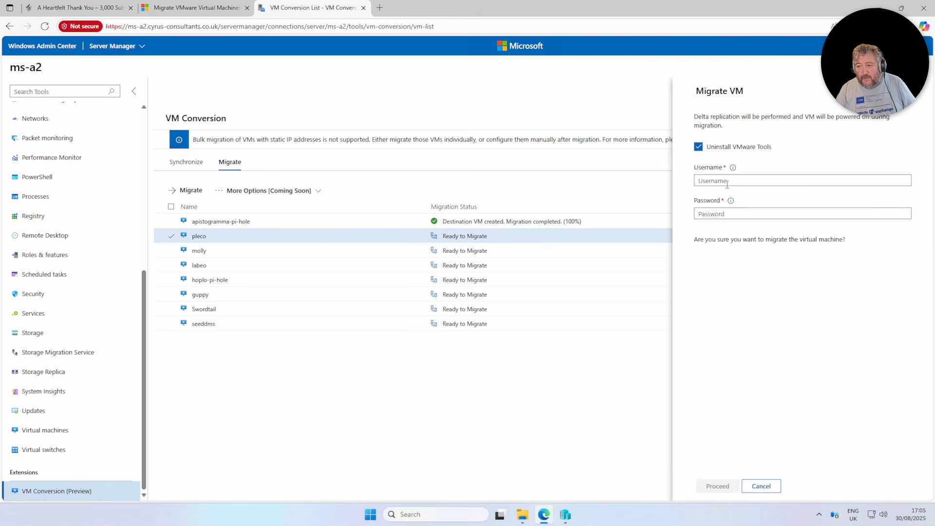
left_click(744, 181)
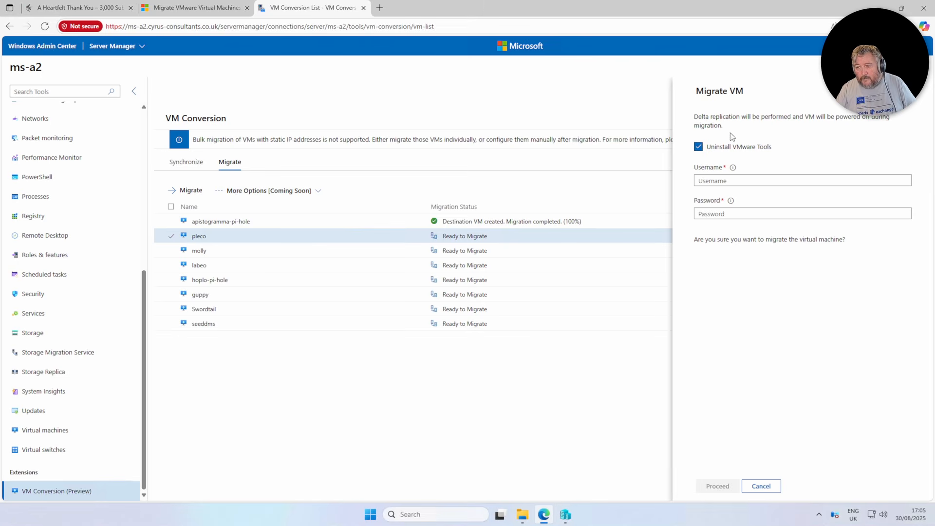
left_click(701, 151)
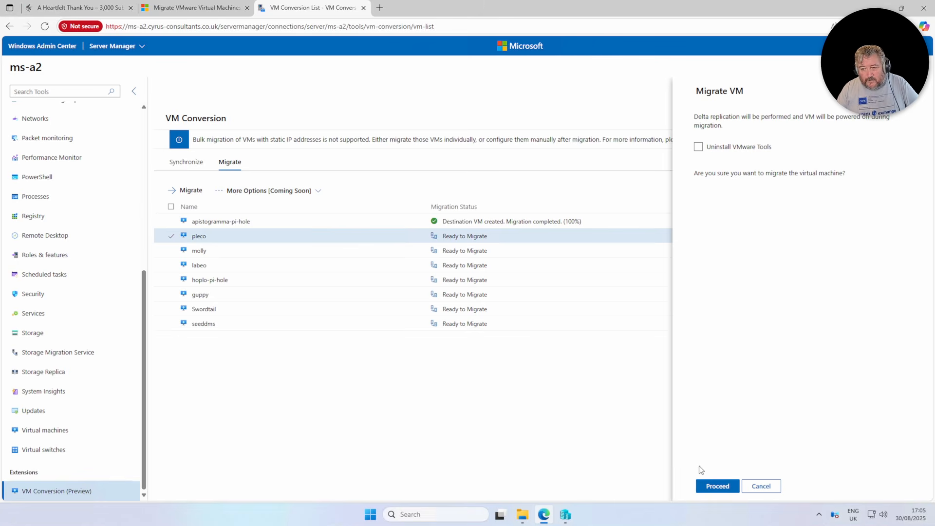
left_click(715, 486)
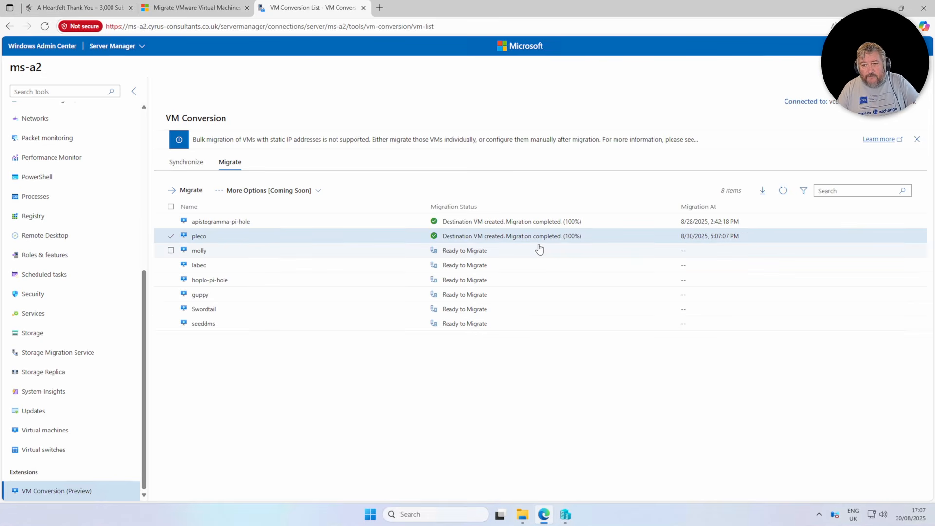
Step: Switch back to Hyper-V Manager and select the migrated pleco virtual machine to inspect its state and summary
left_click(569, 524)
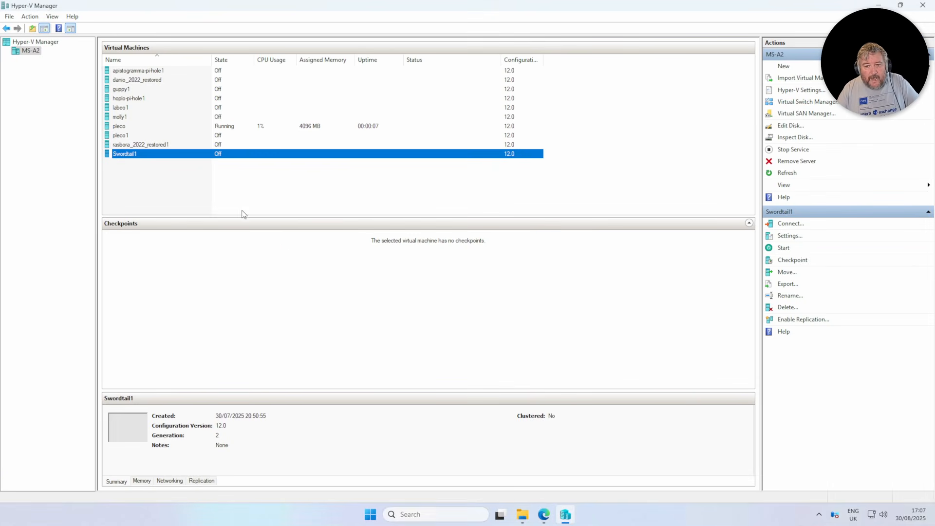
left_click(129, 128)
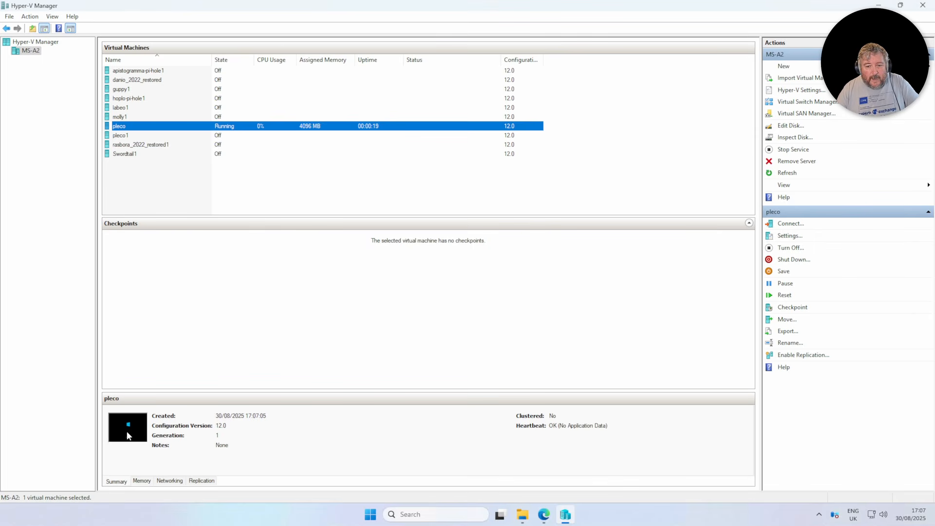
Step: Open the console of the pleco virtual machine to view its boot screen, and close the connection
double_click(155, 127)
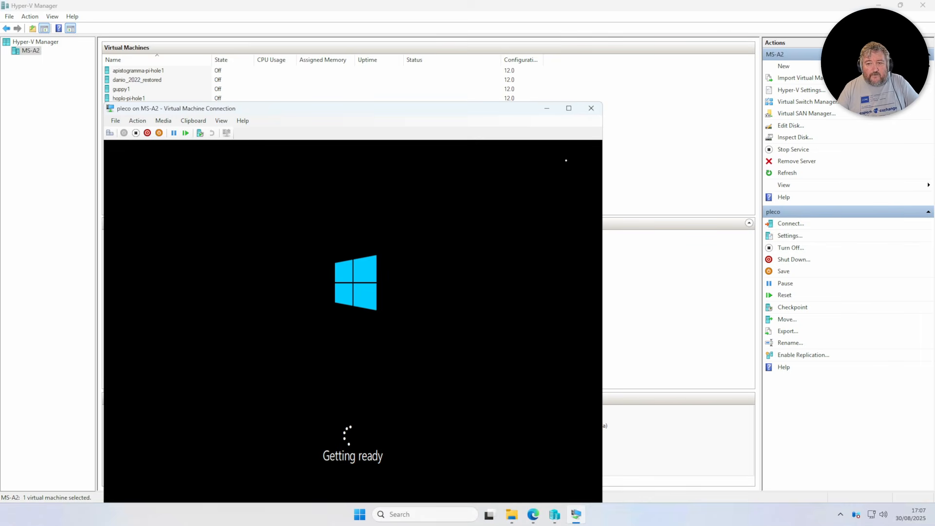
left_click(592, 108)
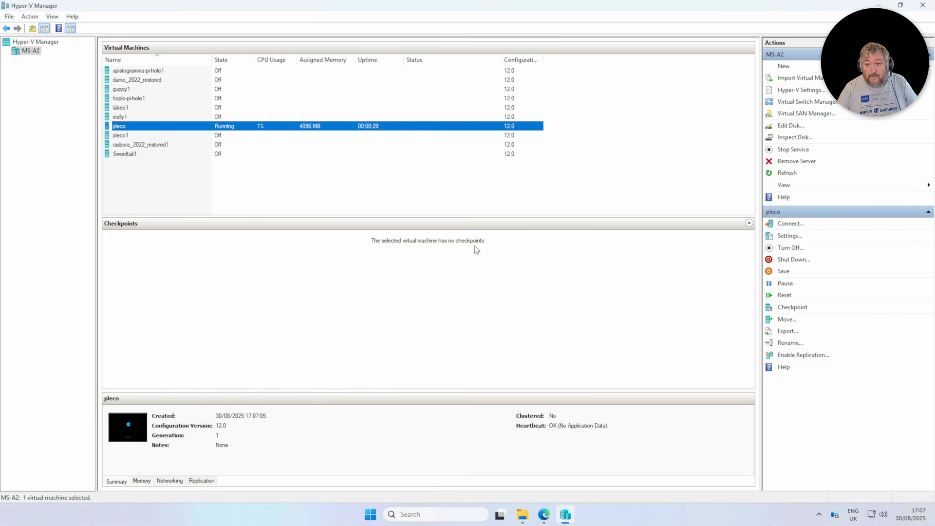
Step: Switch back to Windows Admin Center and migrate only hoplo-pi-hole and guppy together, with Uninstall VMware Tools left unselected
left_click(545, 516)
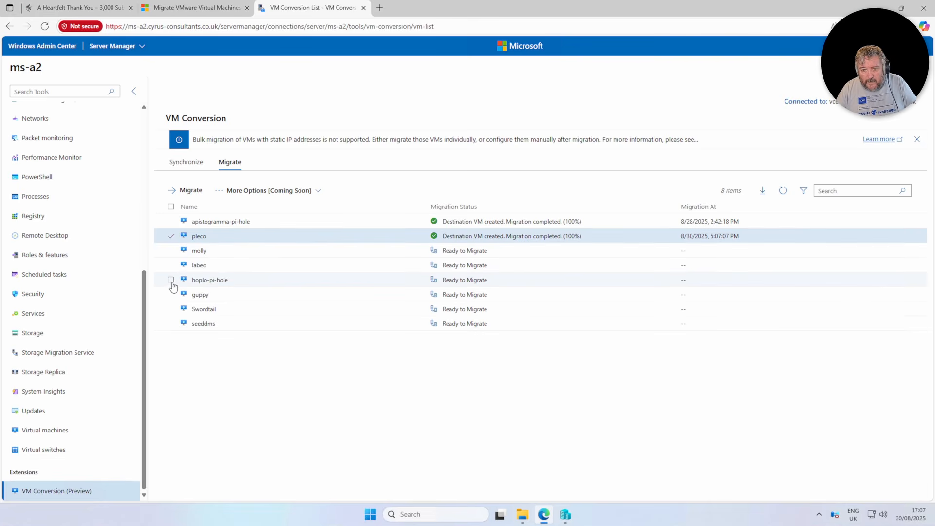
left_click(171, 281)
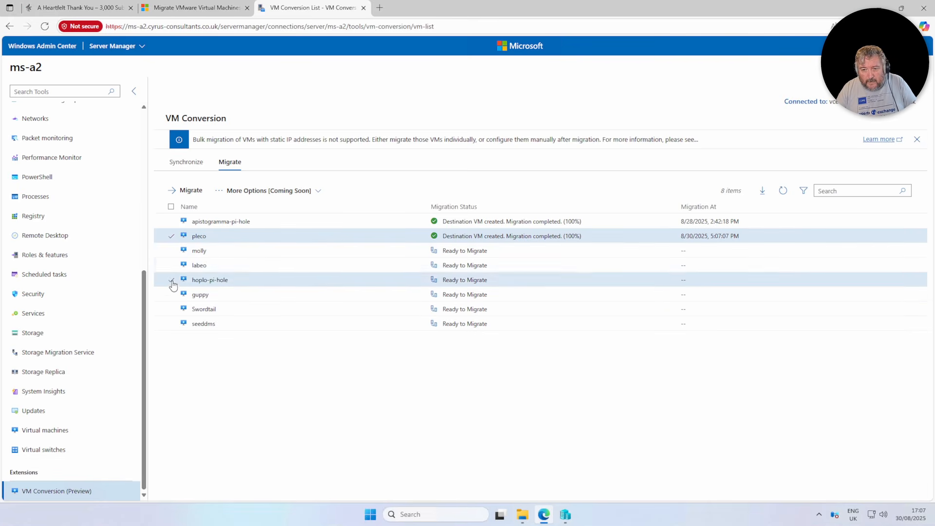
left_click(176, 239)
left_click(173, 238)
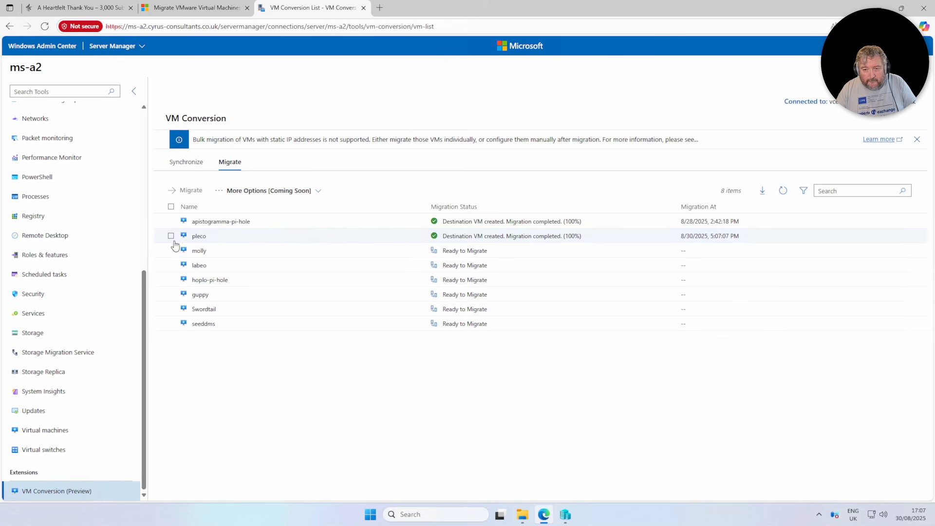
left_click(175, 285)
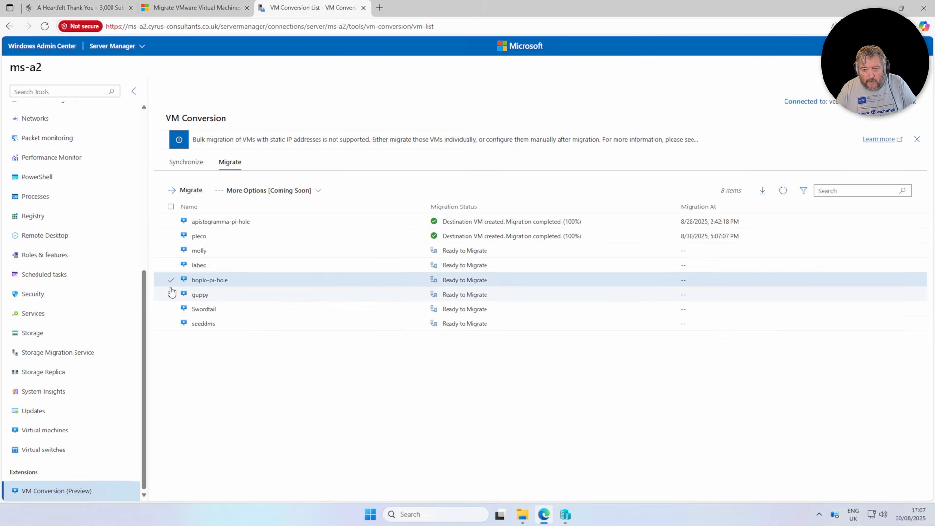
left_click(171, 295)
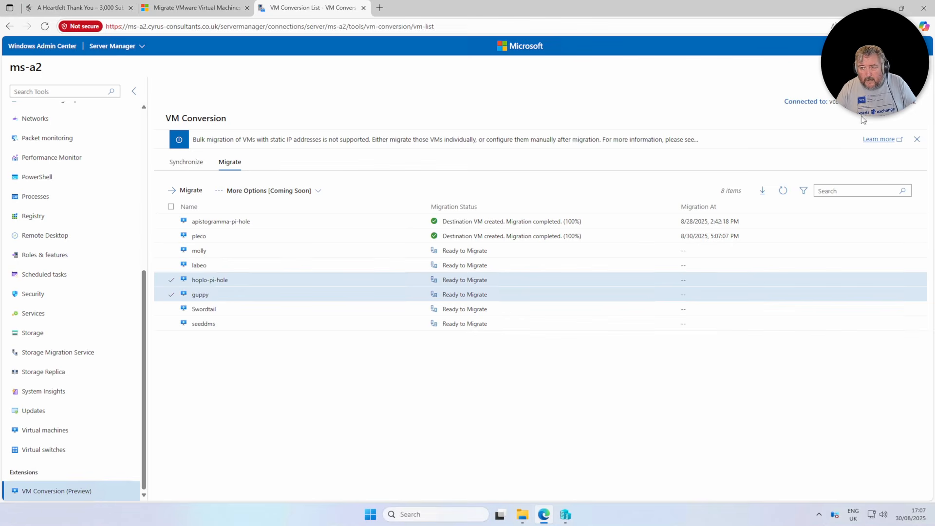
left_click(200, 193)
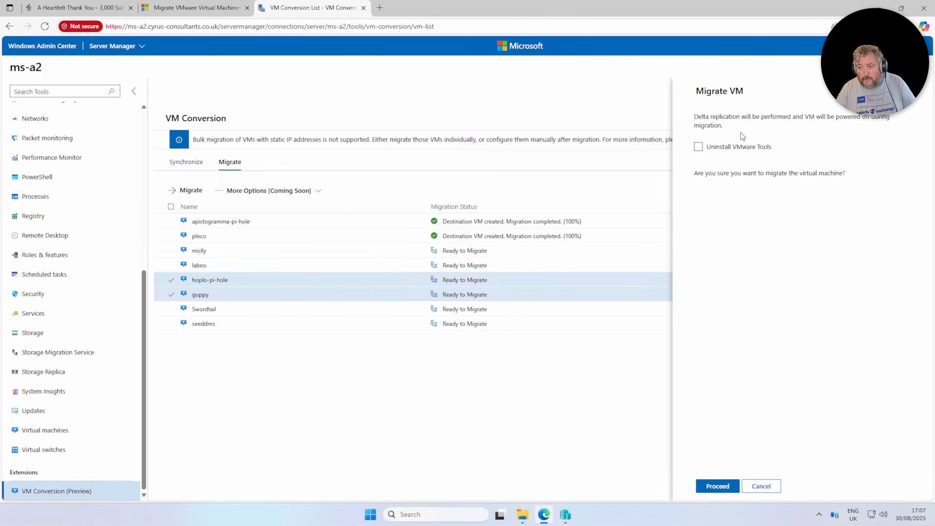
left_click(716, 487)
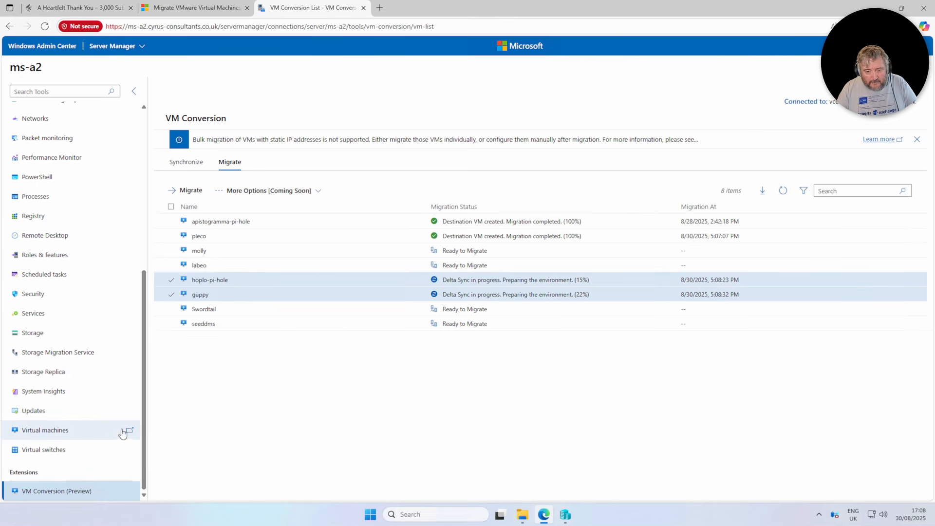
Step: Review the host's virtual machine inventory, and return to VM Conversion to check the migration status of hoplo-pi-hole and guppy
left_click(39, 436)
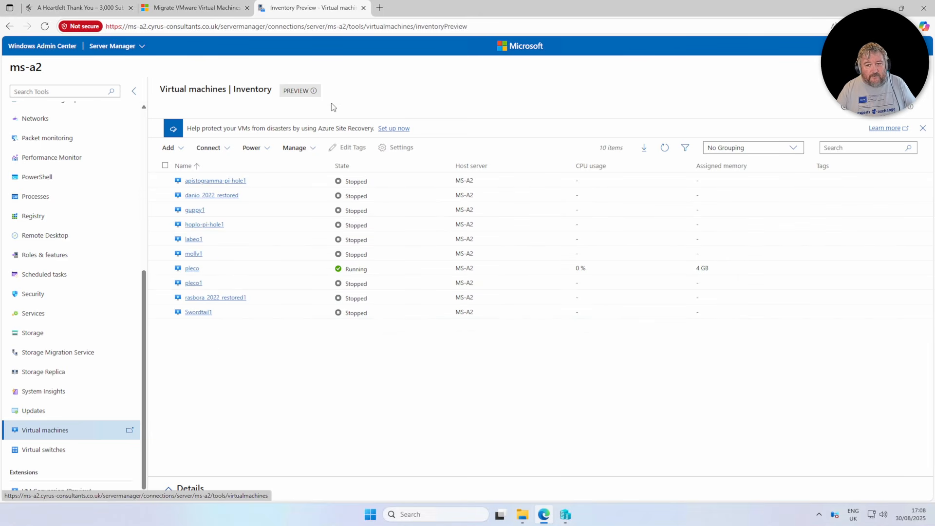
left_click(307, 96)
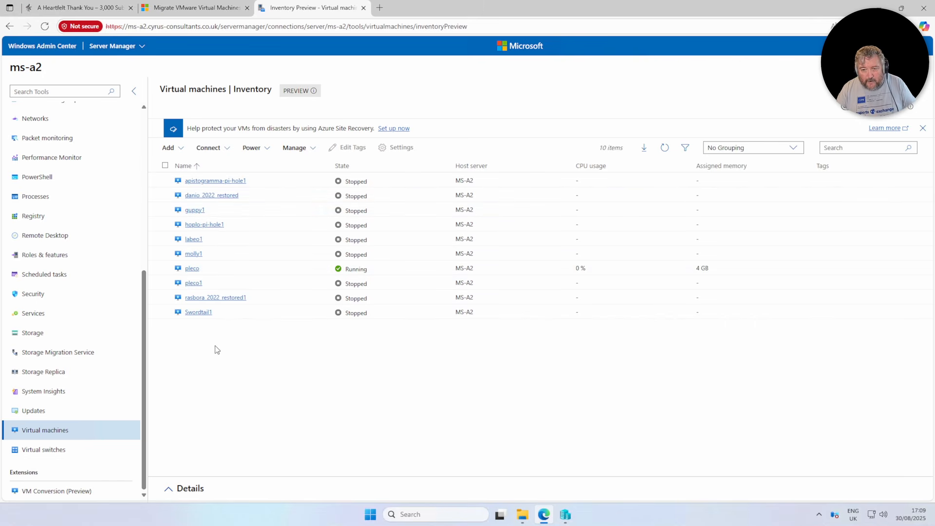
left_click(72, 492)
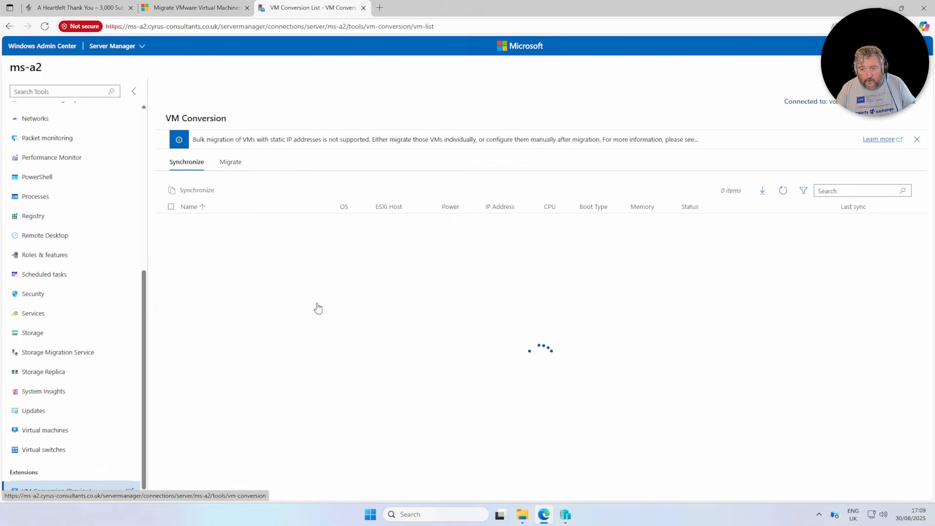
scroll(599, 382, "down", 5)
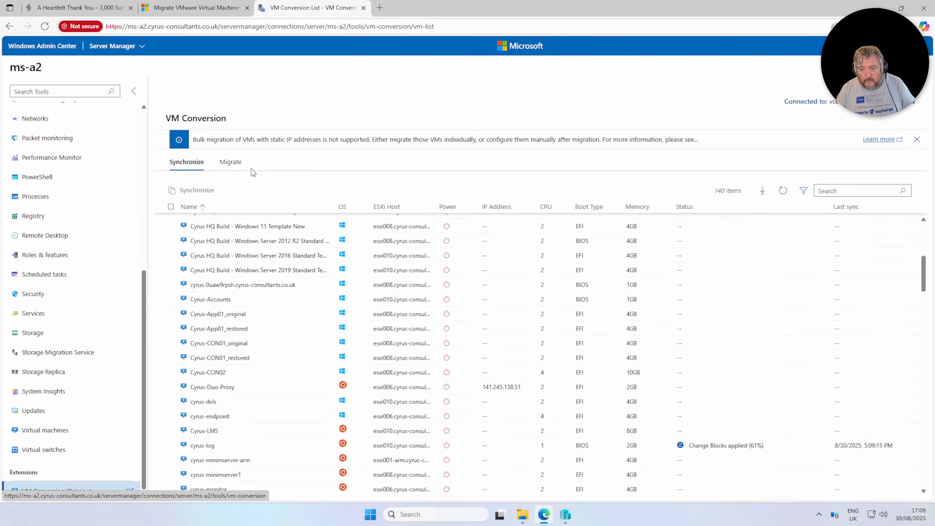
left_click(231, 162)
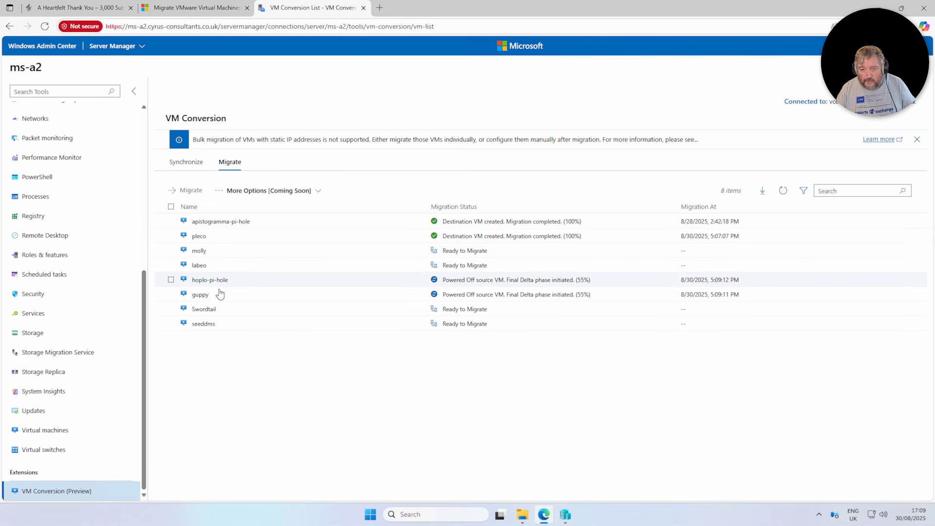
Step: Check the synchronization status of cyrus-log, and recheck the migration list for hoplo-pi-hole and guppy
left_click(187, 165)
scroll(531, 333, "down", 10)
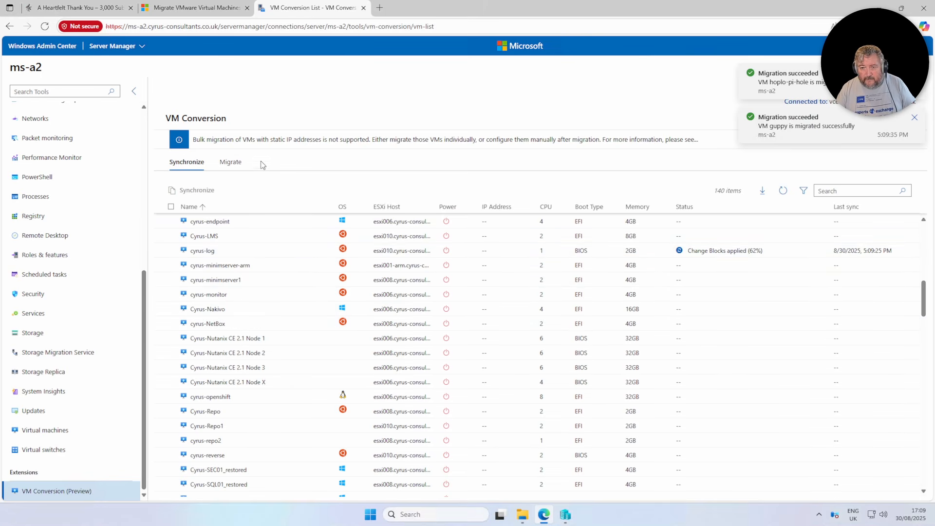
left_click(230, 162)
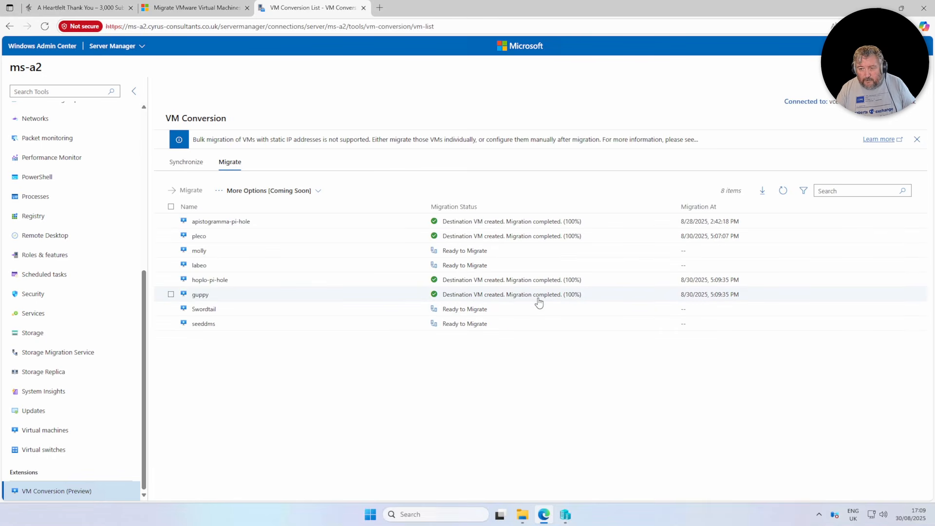
Step: Check the virtual machine inventory for the migrated machines, and switch to Hyper-V Manager to open a console connection to hoplo-pi-hole
left_click(66, 432)
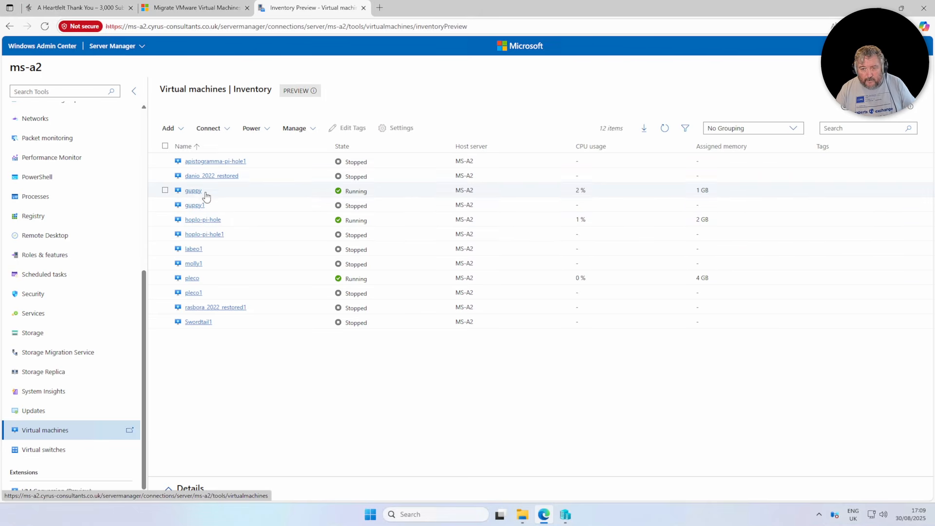
left_click(565, 515)
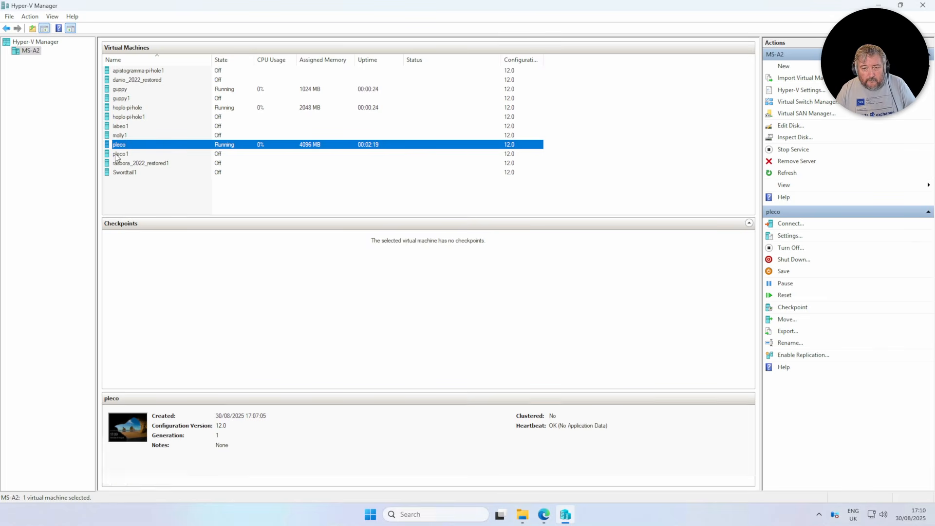
double_click(128, 118)
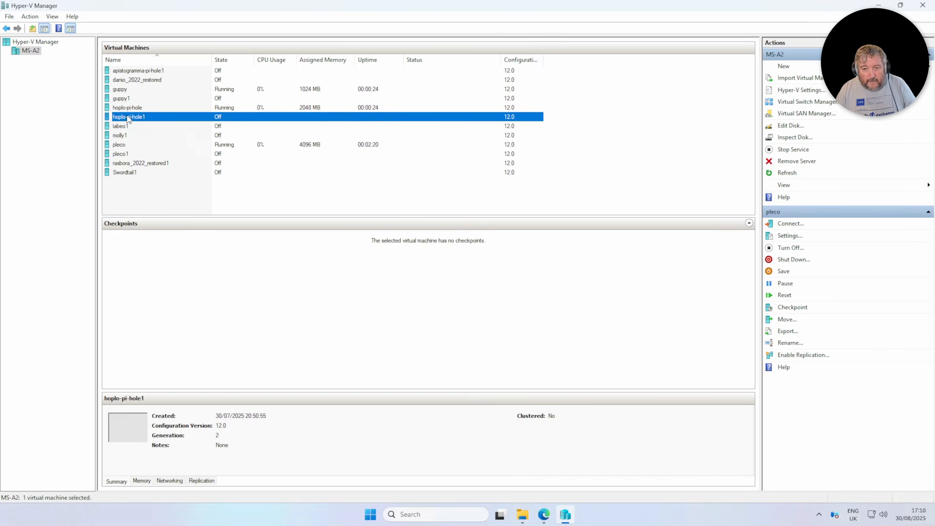
left_click(404, 113)
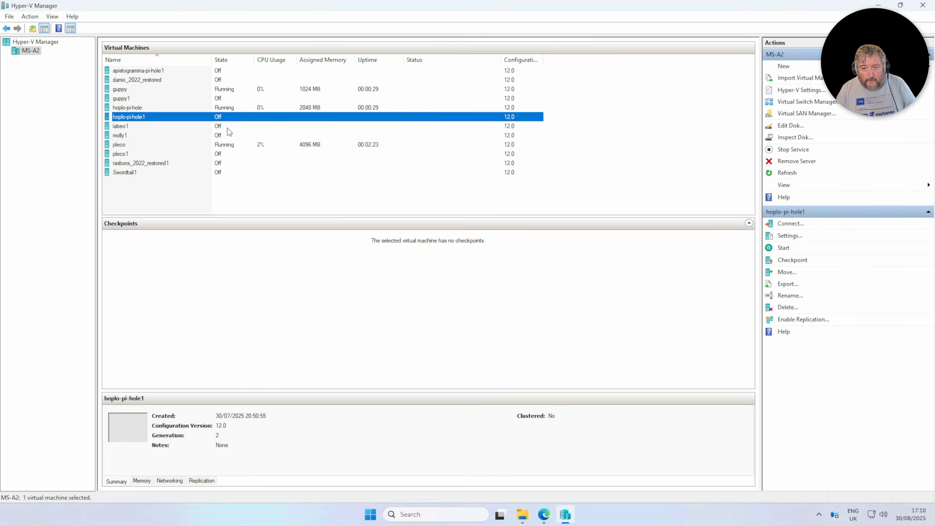
left_click(134, 109)
double_click(134, 110)
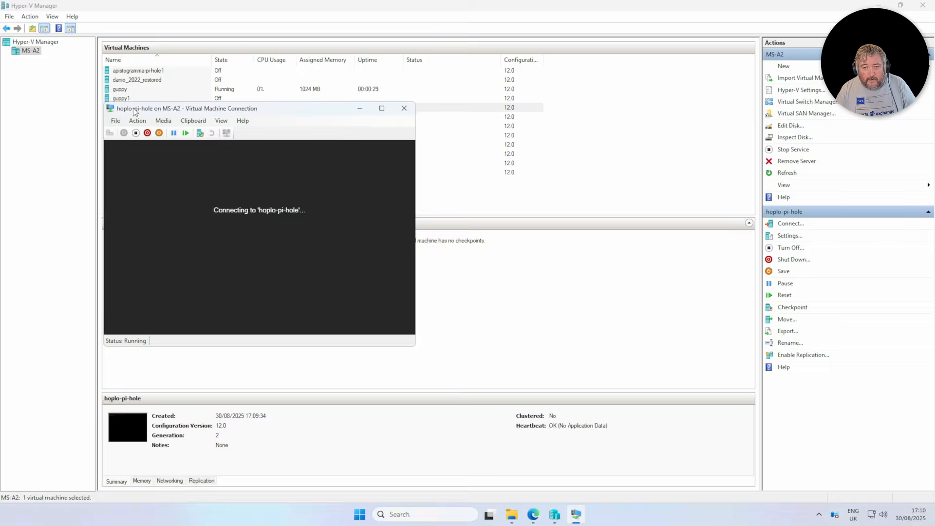